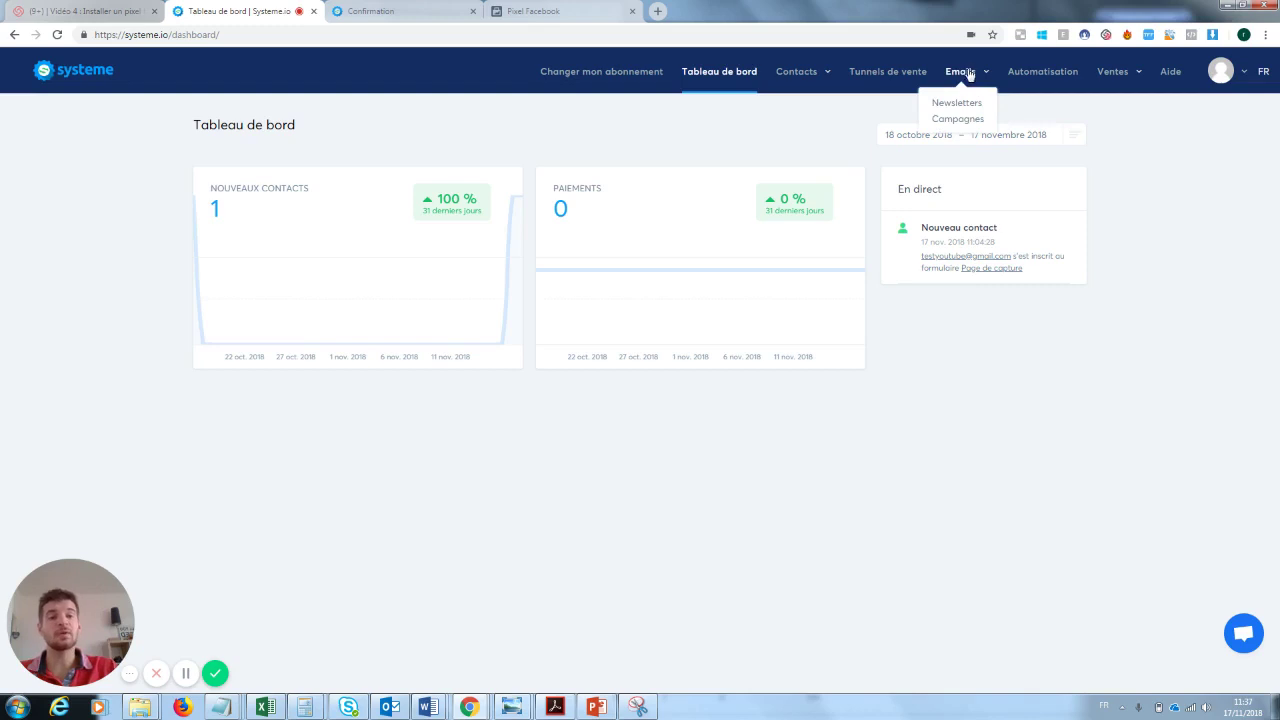
Step: Open the newsletters list and look at the already sent "test" newsletter, returning to the list
left_click(958, 103)
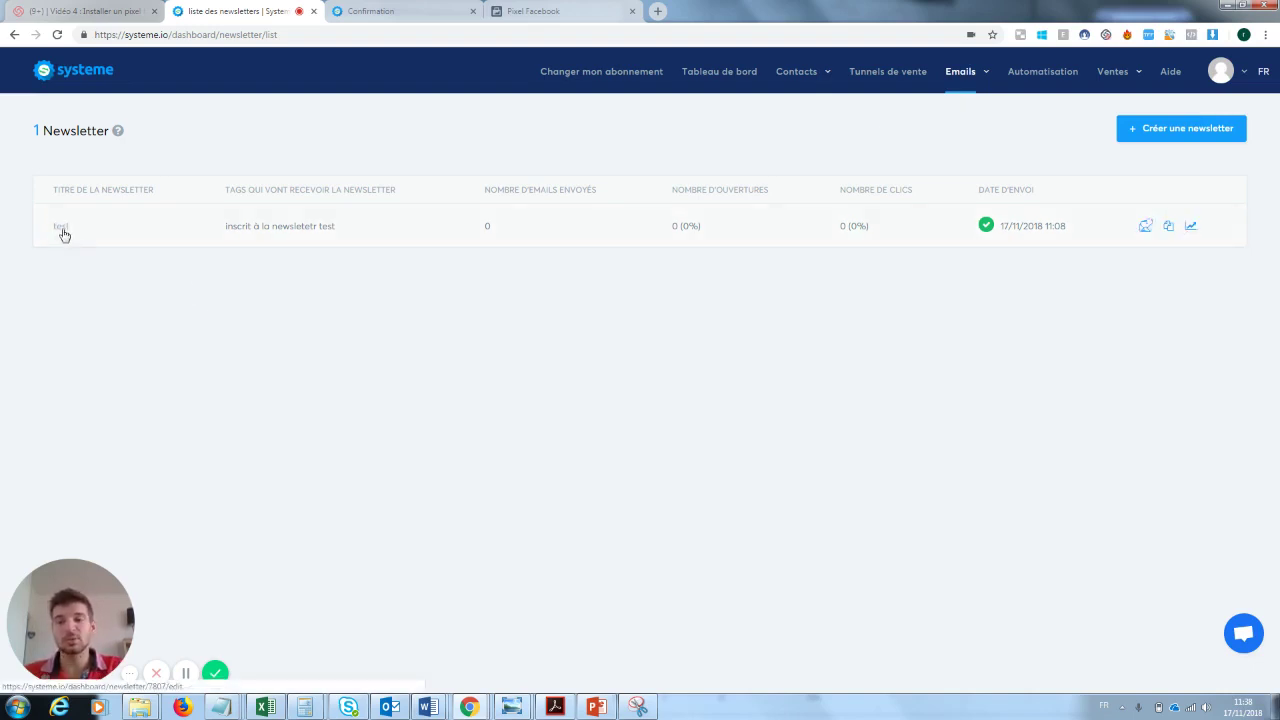
left_click(61, 228)
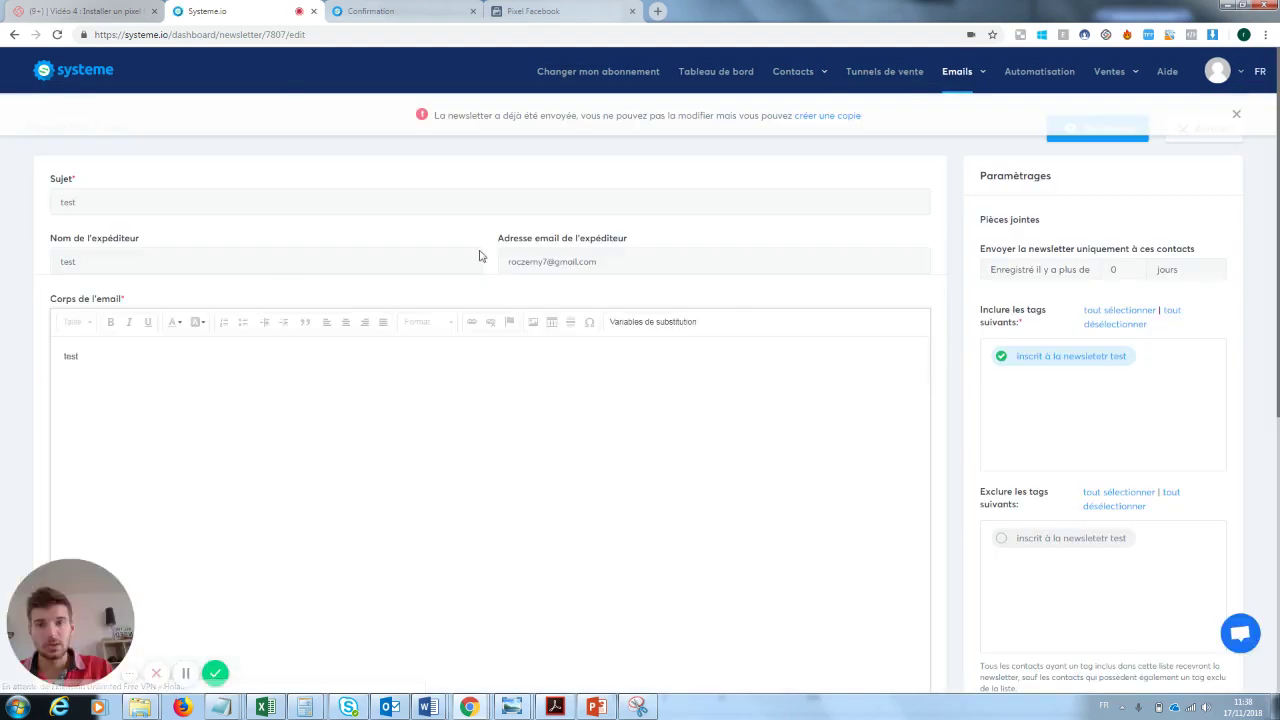
left_click(15, 35)
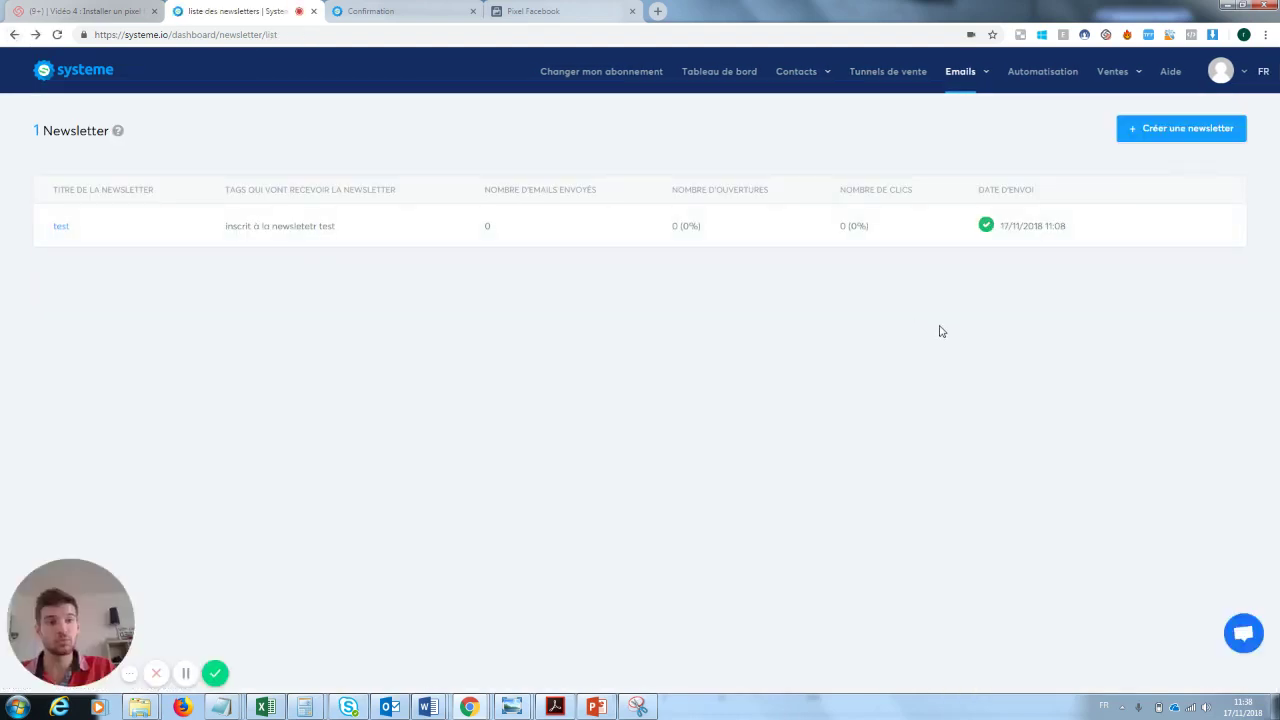
Step: Create a newsletter with the subject "Test numéro 2" and the sender name "Ecom French Touch"
left_click(1193, 145)
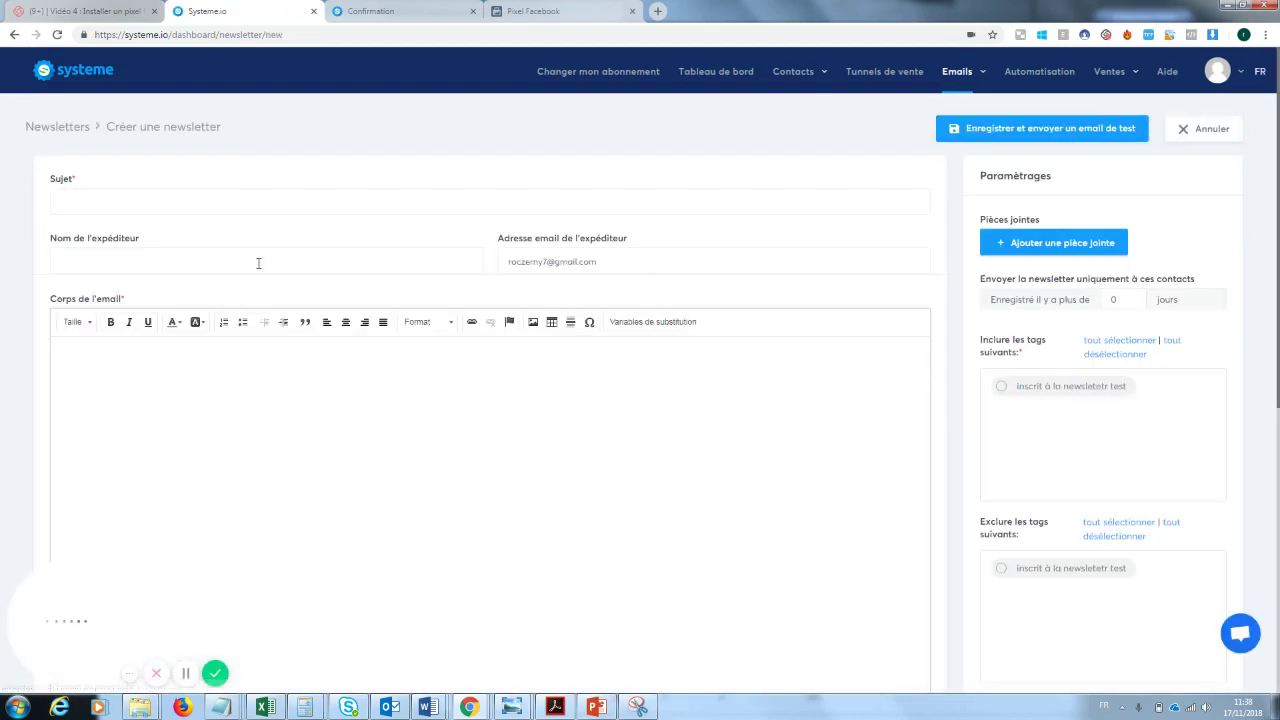
left_click(109, 202)
type("Test ")
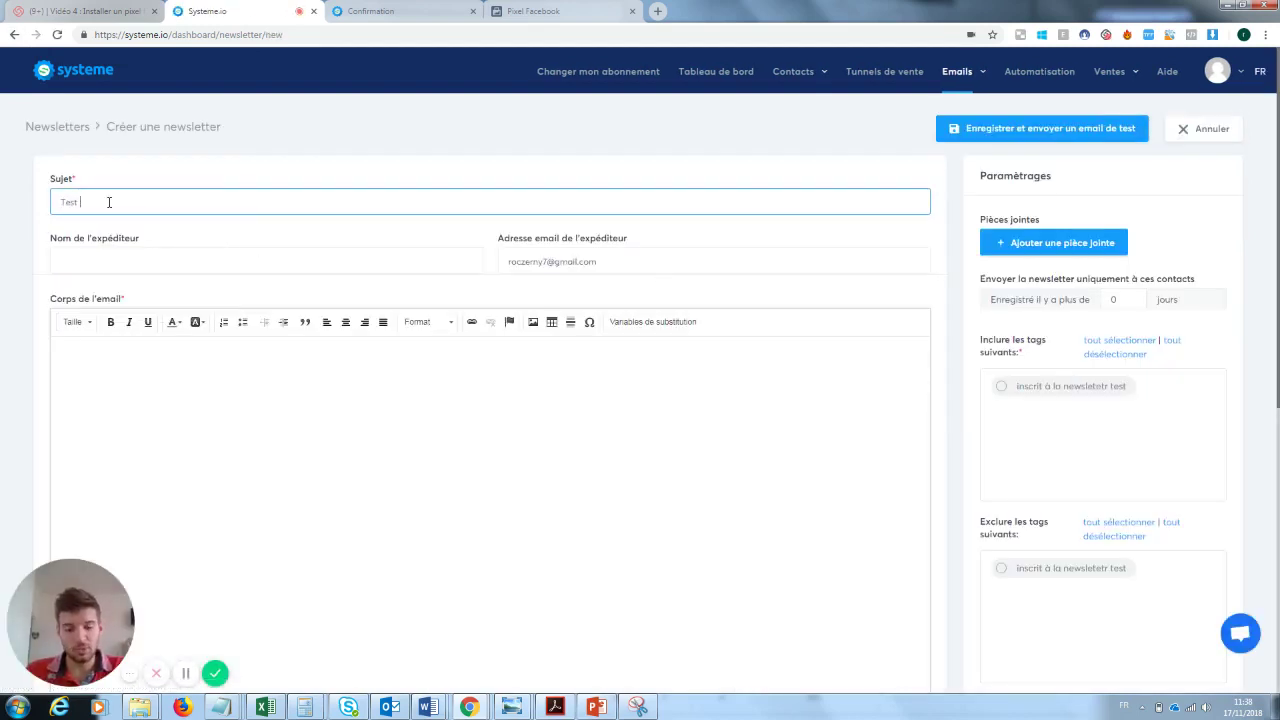
type("numéro 2")
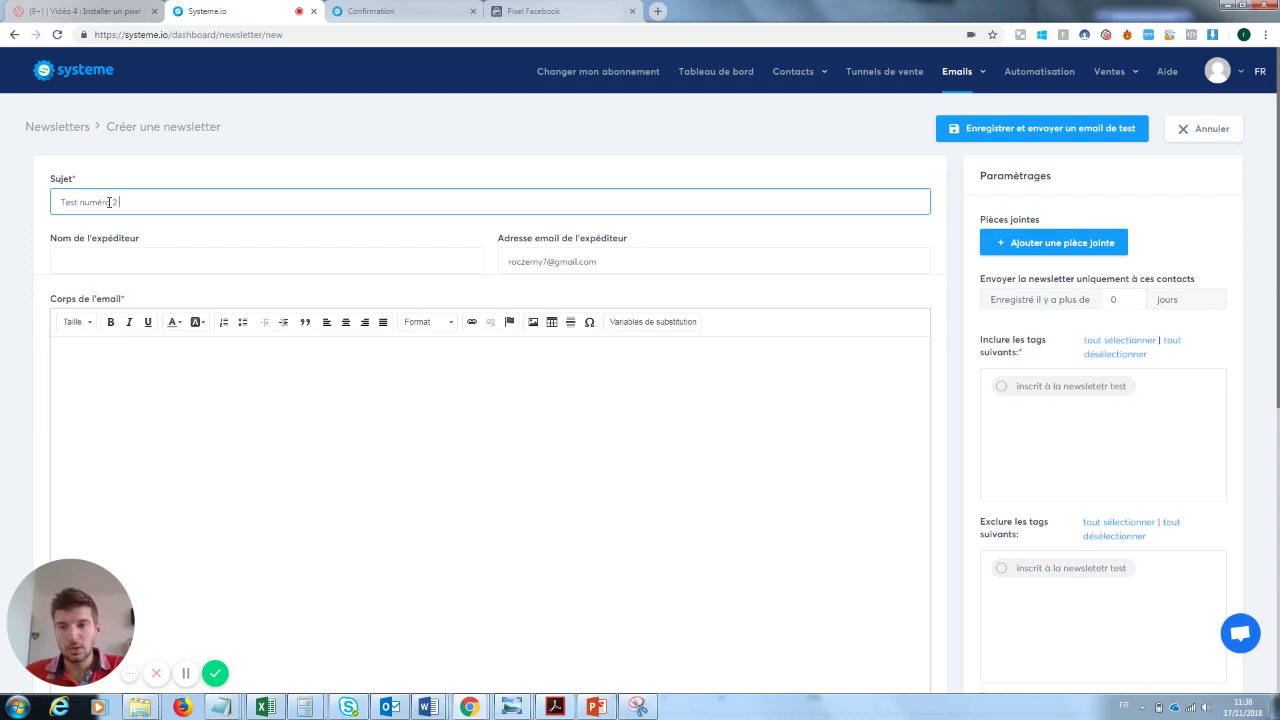
left_click(94, 260)
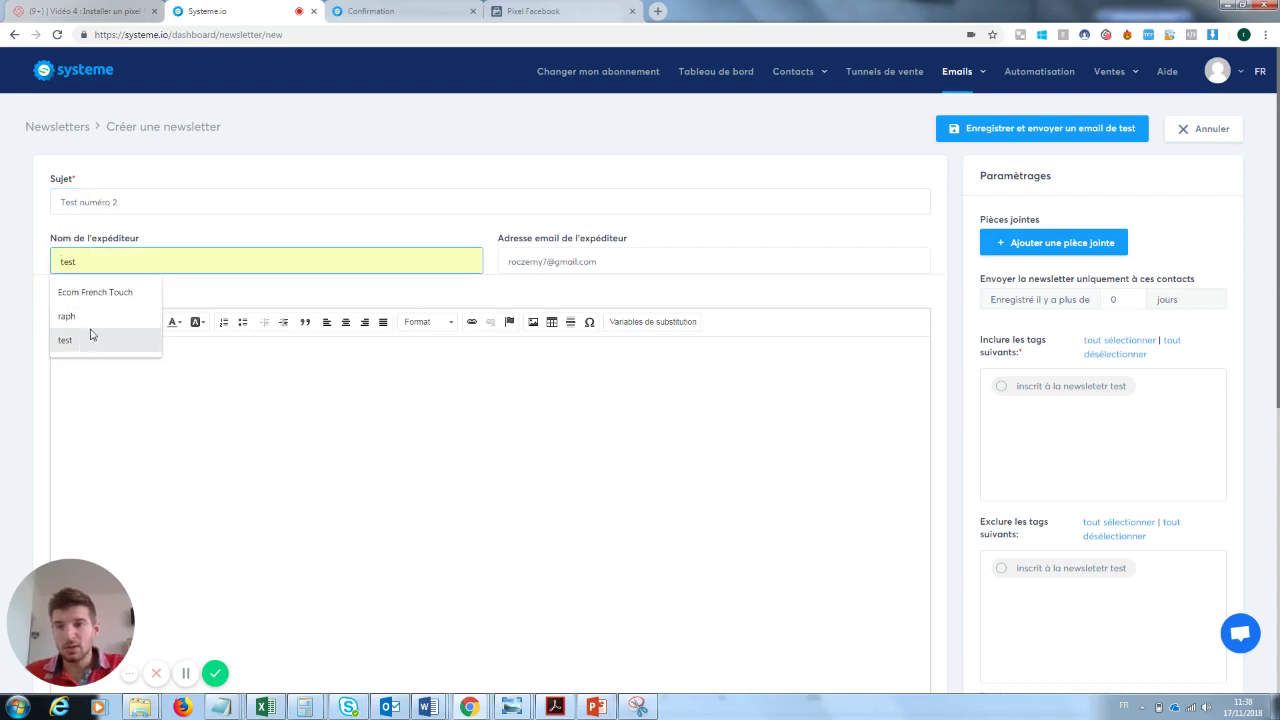
left_click(105, 297)
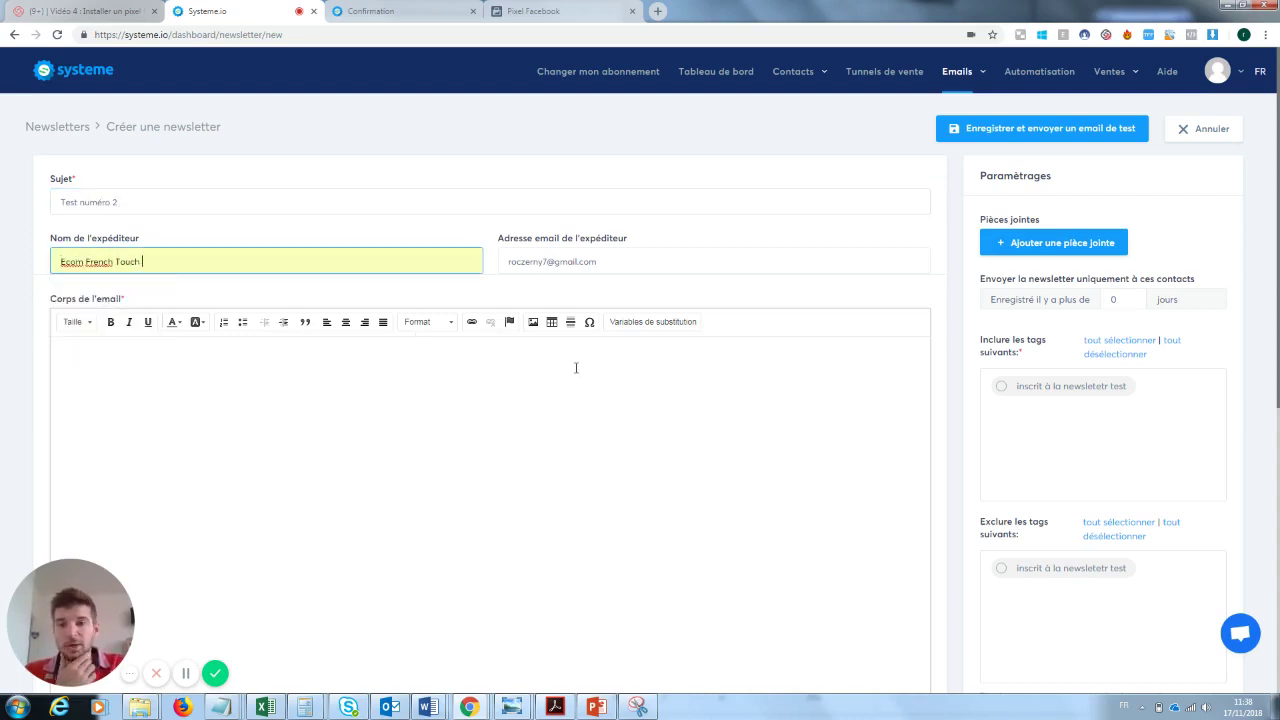
left_click(204, 439)
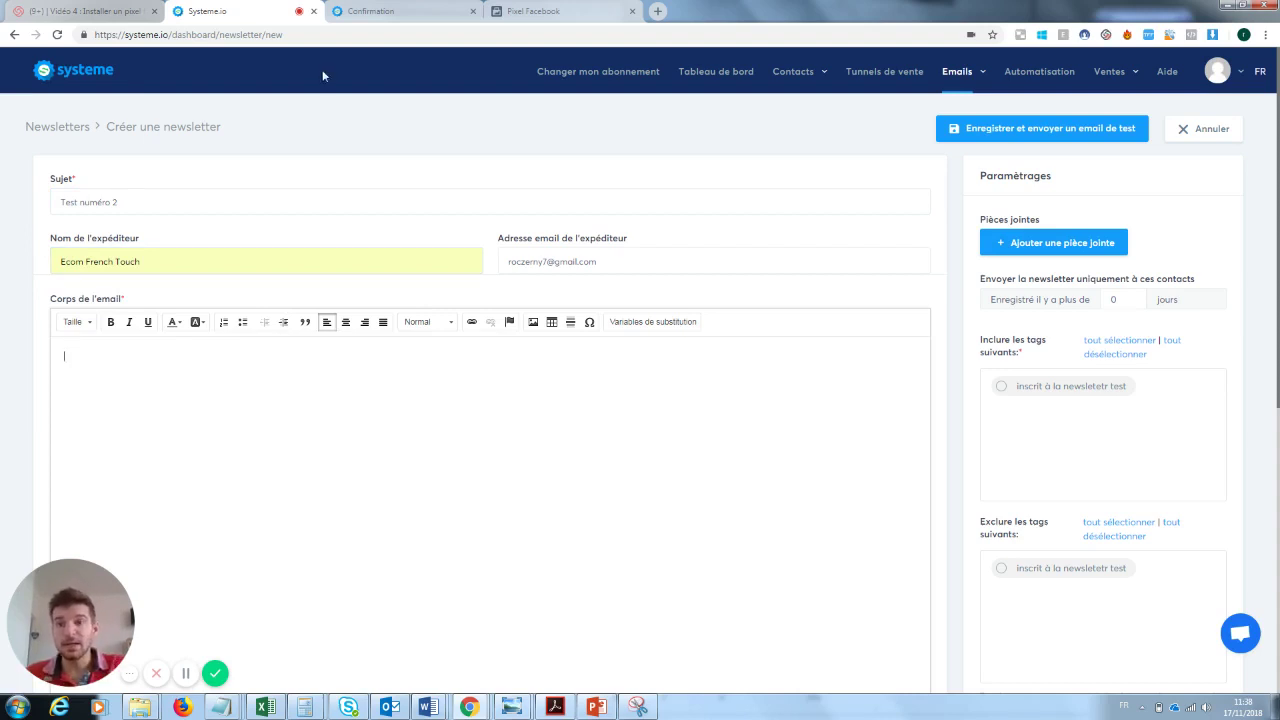
left_click(280, 40)
key("ctrl+c")
left_click(300, 449)
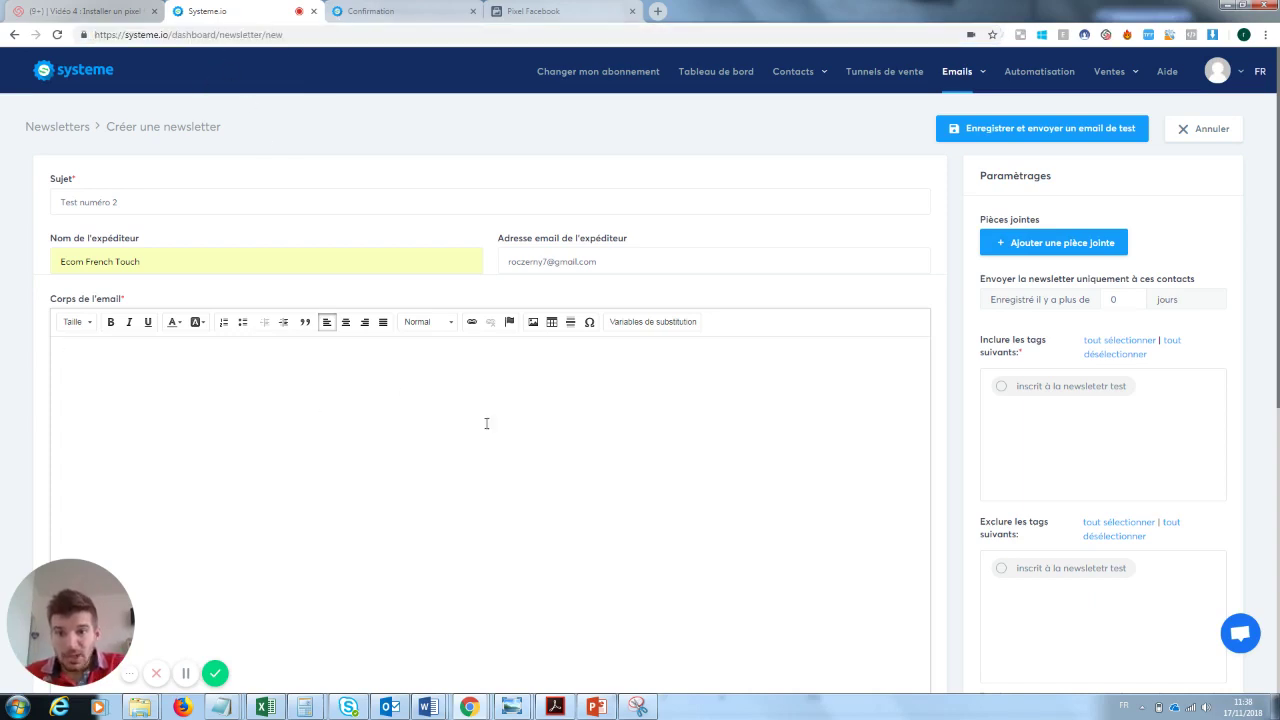
left_click(472, 322)
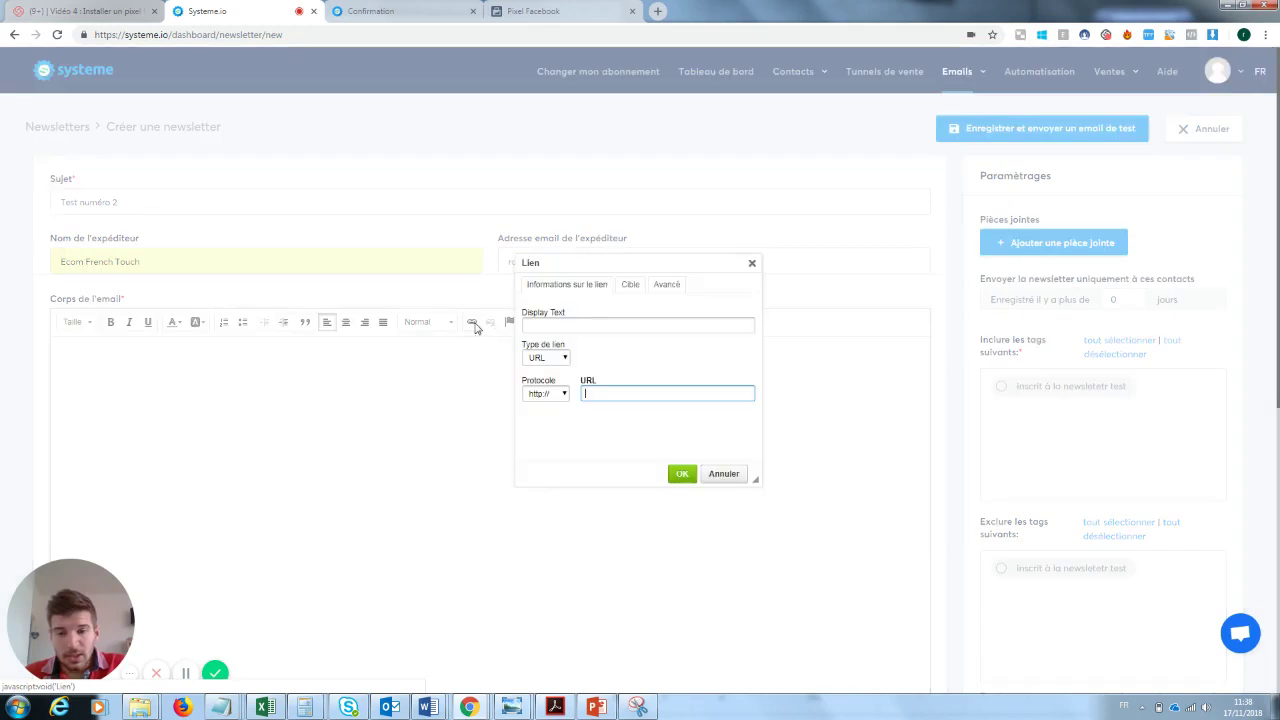
key("ctrl+v")
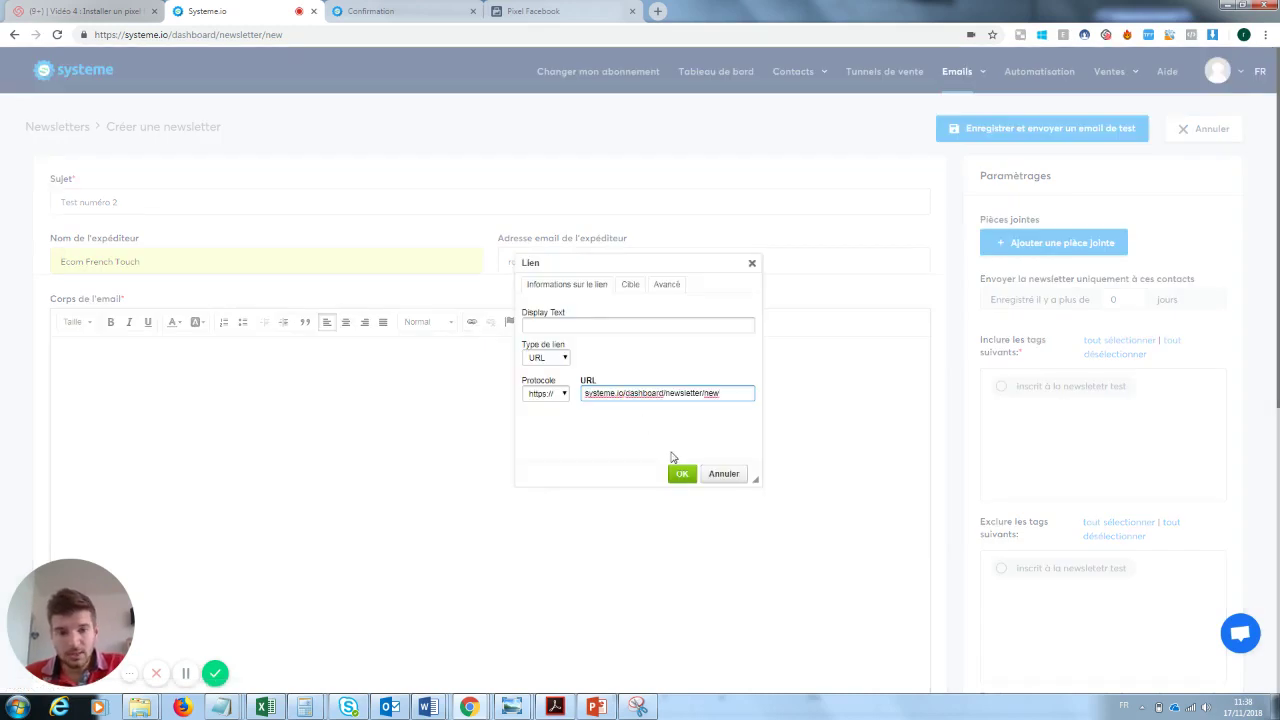
left_click(682, 474)
left_click(197, 434)
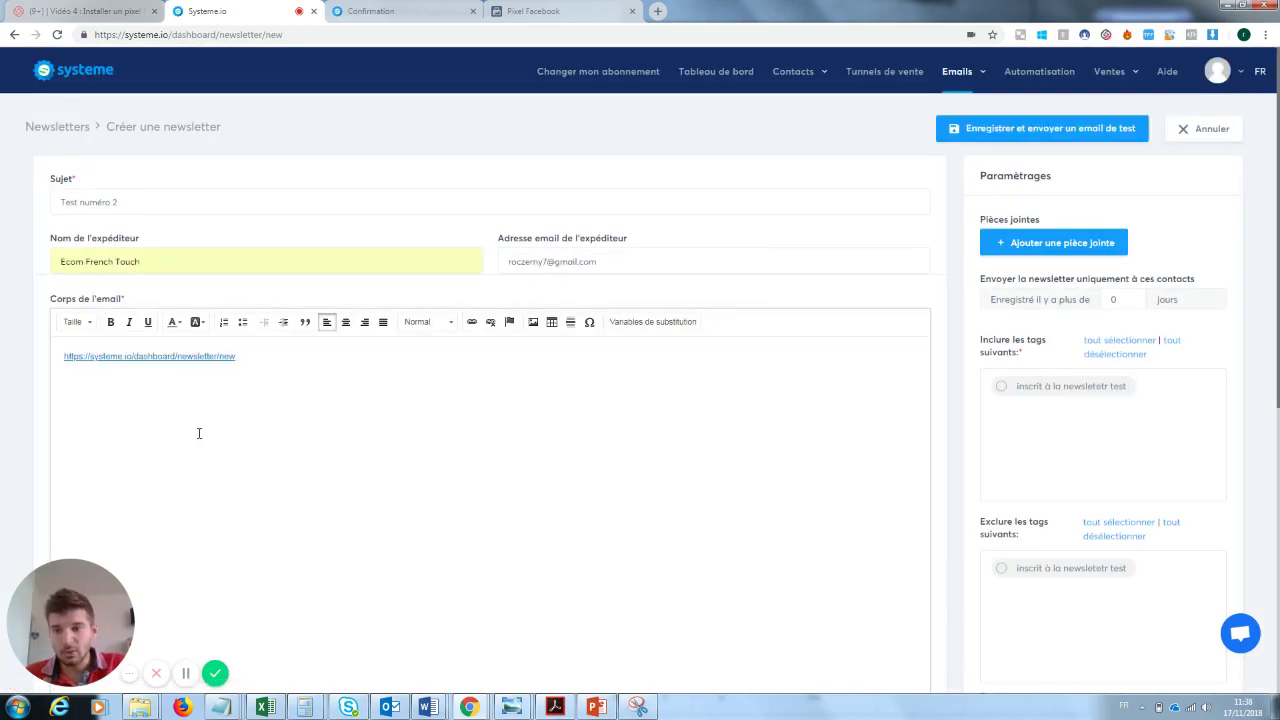
Step: Add five blank lines above the link in the email body
left_click(62, 356)
key("Return")
key("Return")
key("Return")
key("Return")
key("Return")
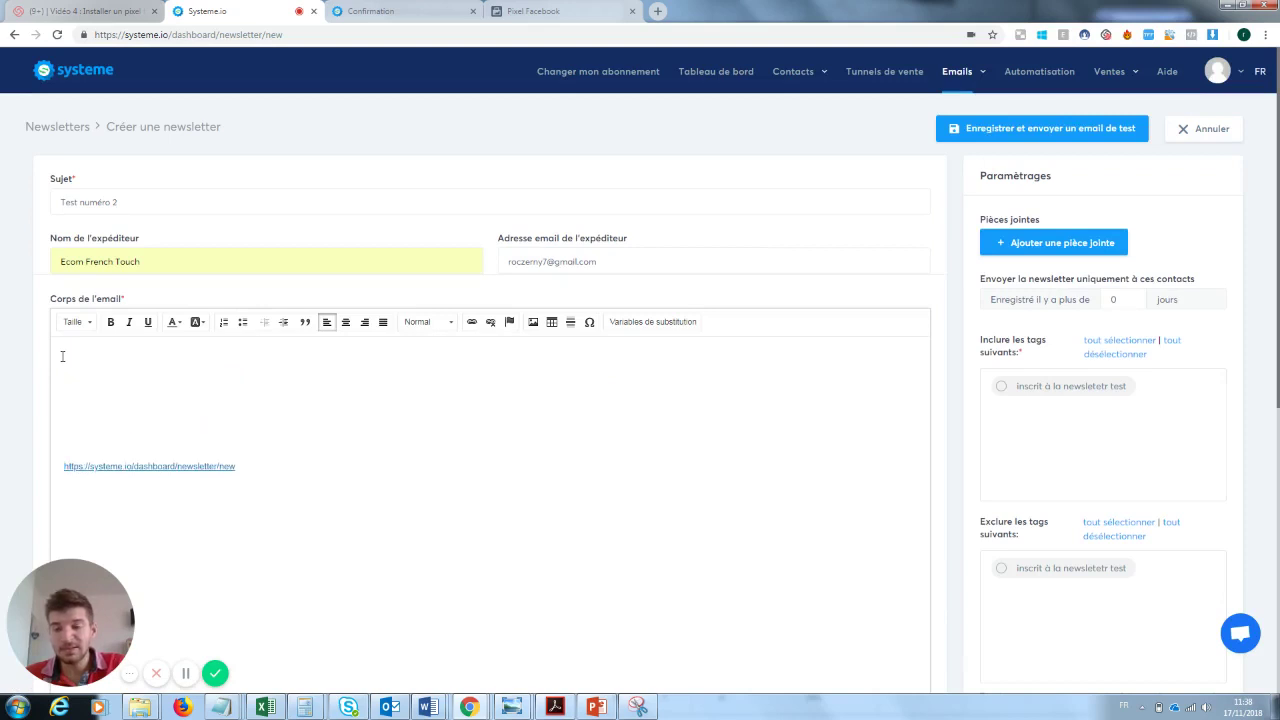
left_click(101, 364)
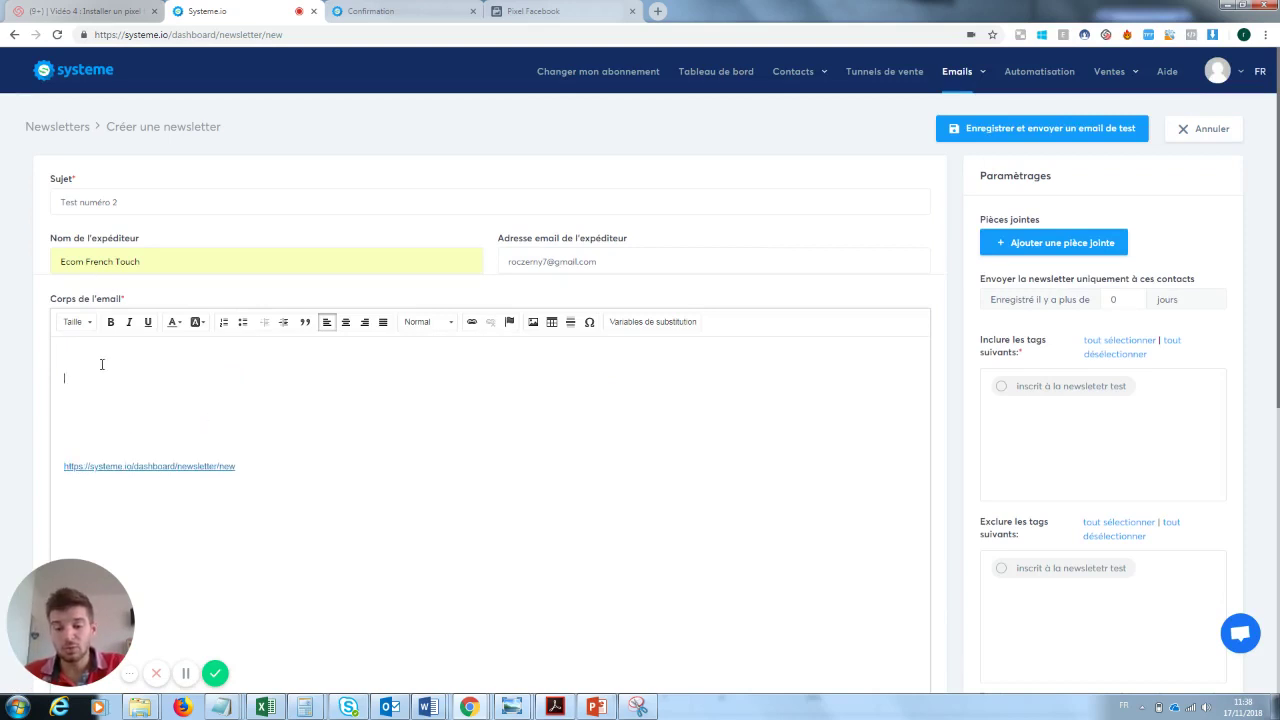
type("bejkdbcksns")
key("BackSpace")
key("BackSpace")
key("BackSpace")
key("BackSpace")
key("BackSpace")
key("BackSpace")
key("BackSpace")
key("BackSpace")
key("BackSpace")
key("BackSpace")
key("BackSpace")
key("BackSpace")
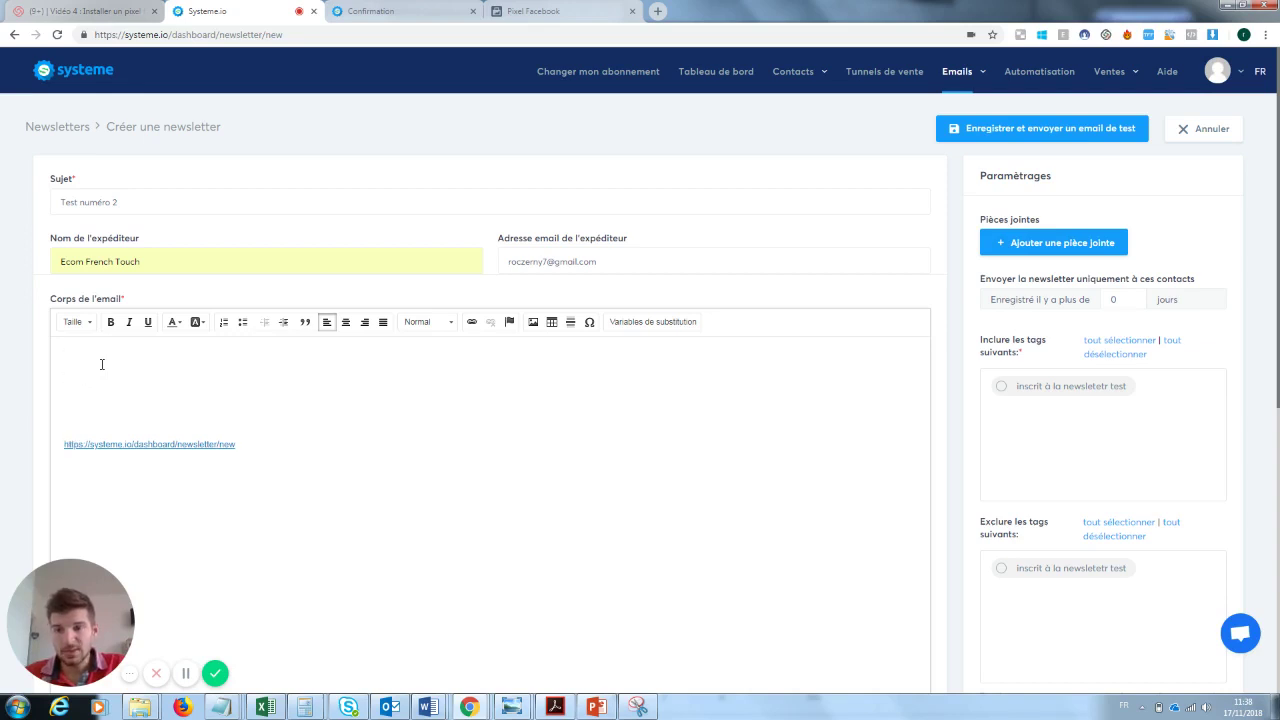
Step: Write the greeting "Salut ," on the email body's first line and start a new line below it
type("Salut ,")
key("Return")
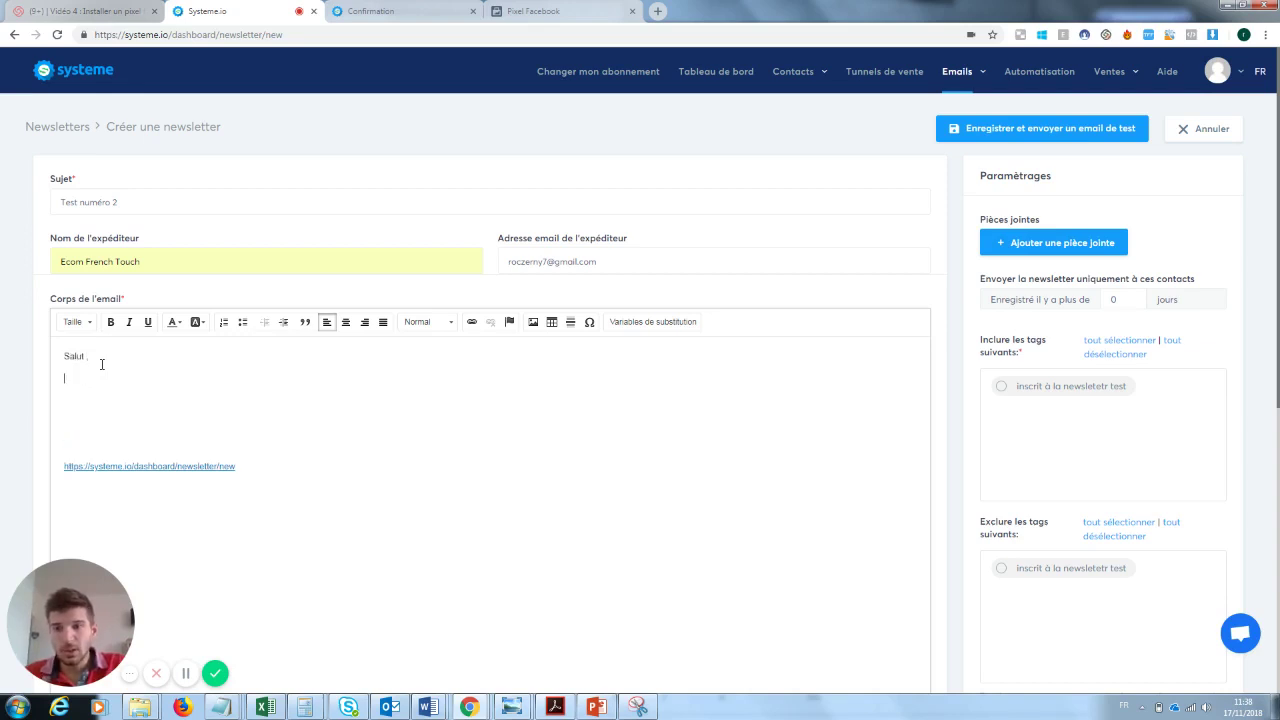
left_click(327, 322)
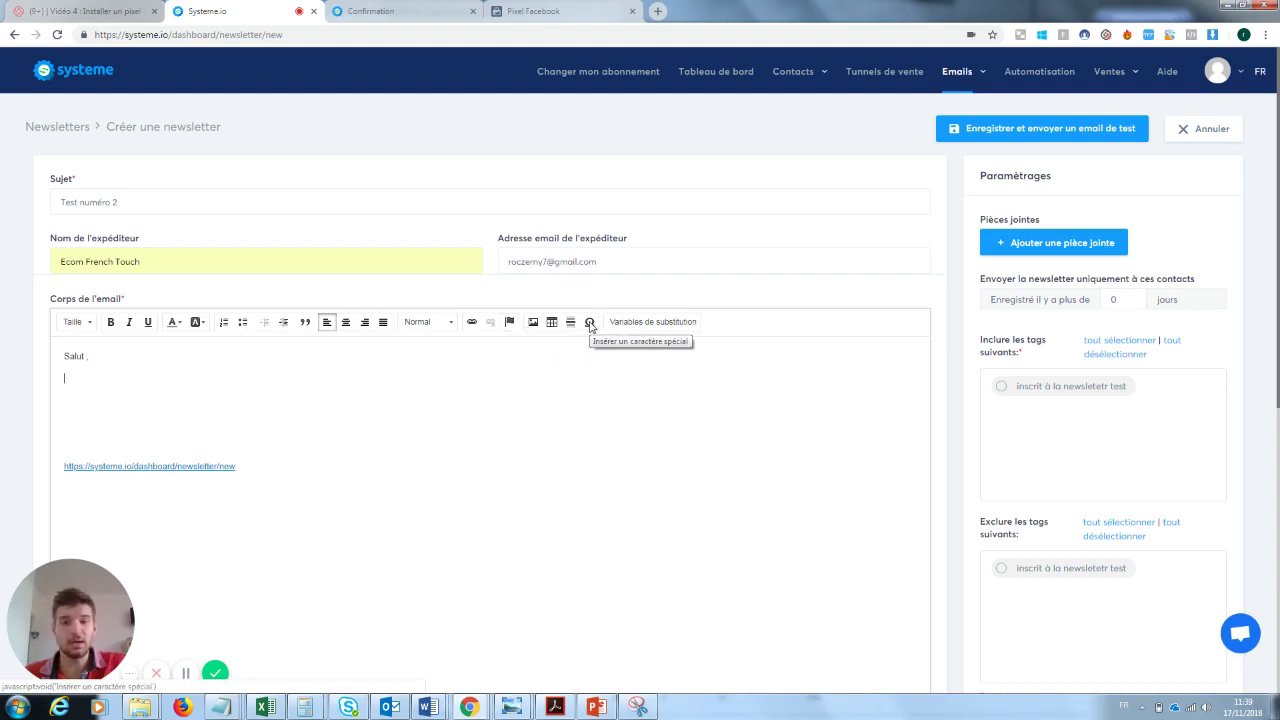
Step: Insert the Prénom substitution variable on the line below the greeting
left_click(643, 325)
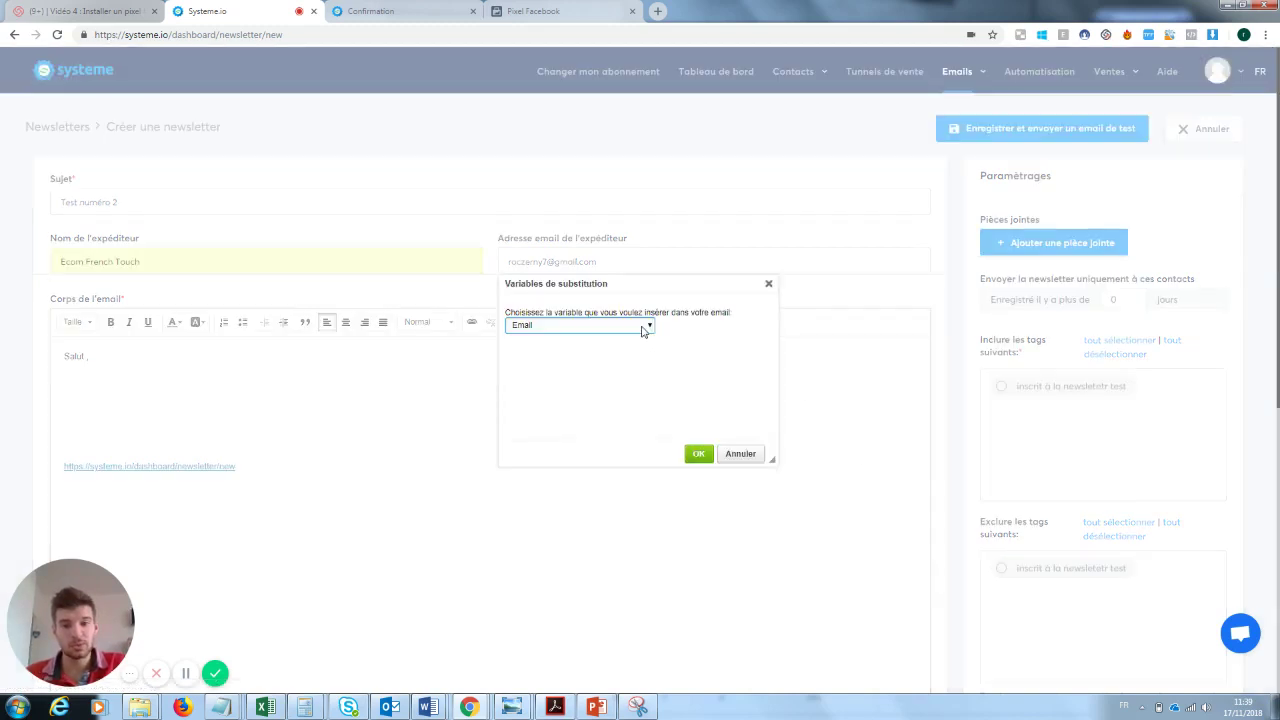
left_click(637, 328)
left_click(575, 348)
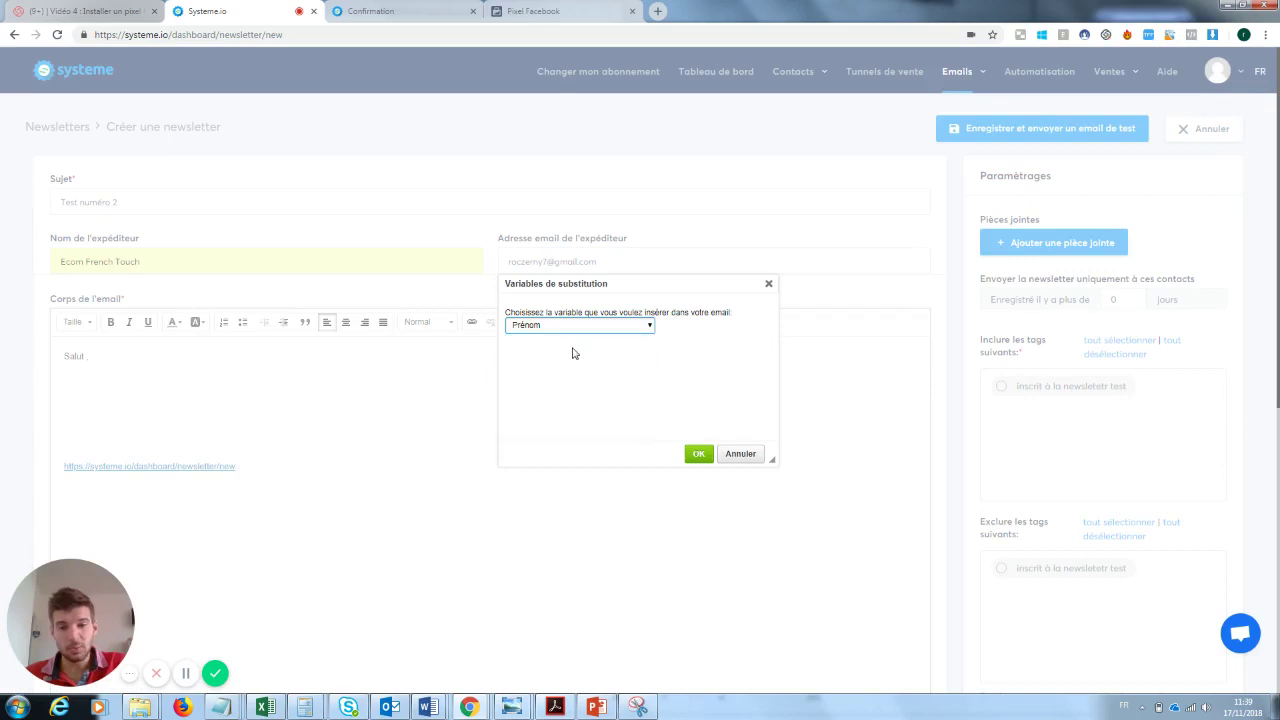
left_click(698, 453)
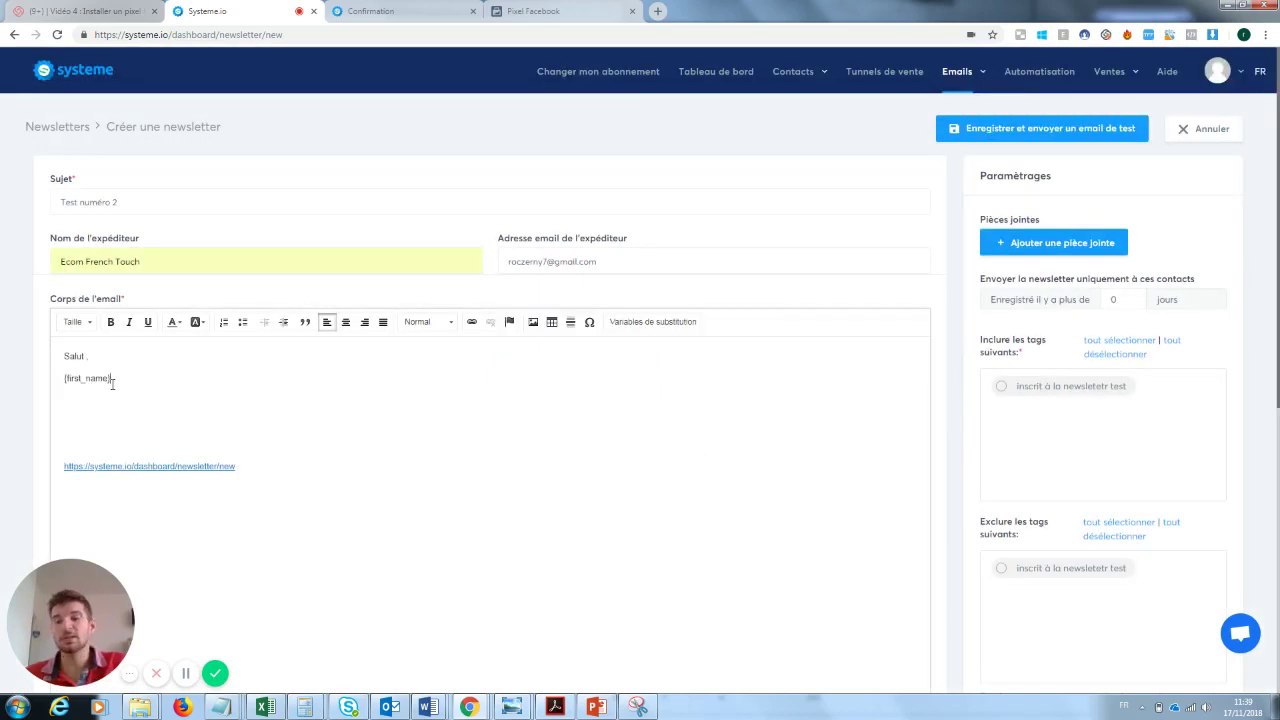
Step: Move the {first_name} variable into the greeting line, between "Salut" and the comma
left_click_drag(114, 380, 49, 383)
left_click(226, 421)
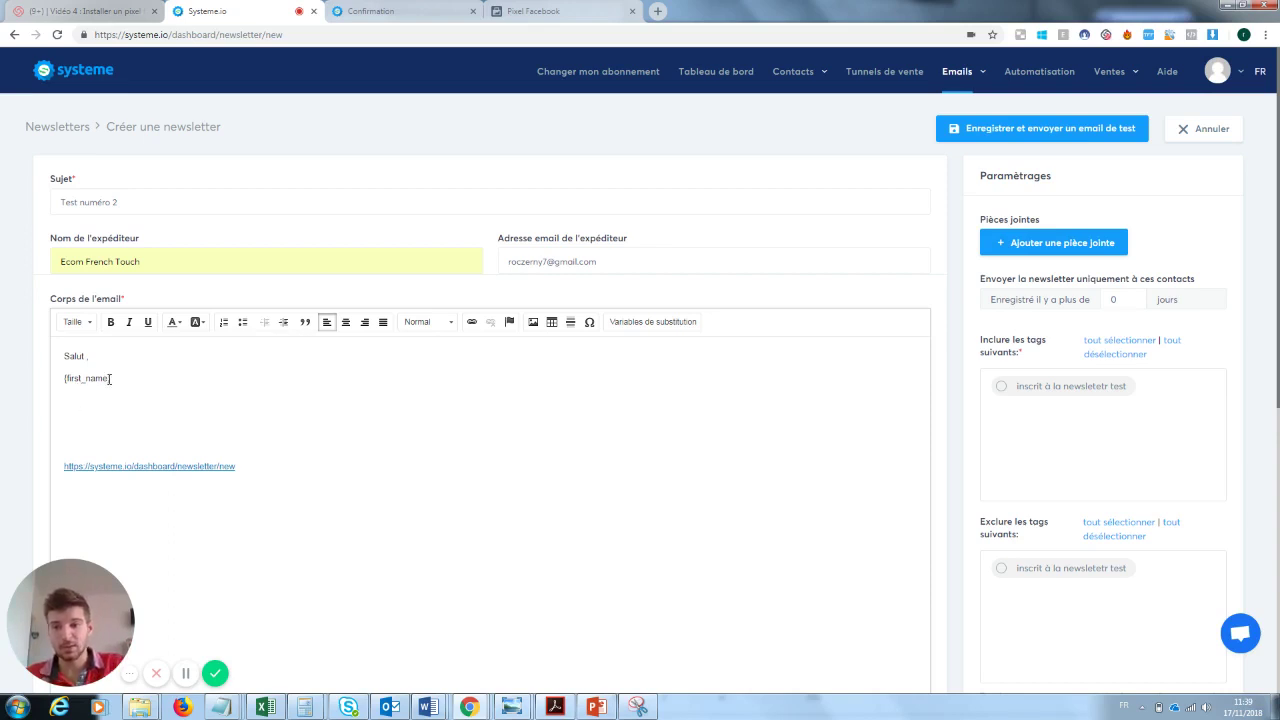
left_click_drag(110, 378, 62, 380)
key("ctrl+x")
left_click(88, 358)
key("BackSpace")
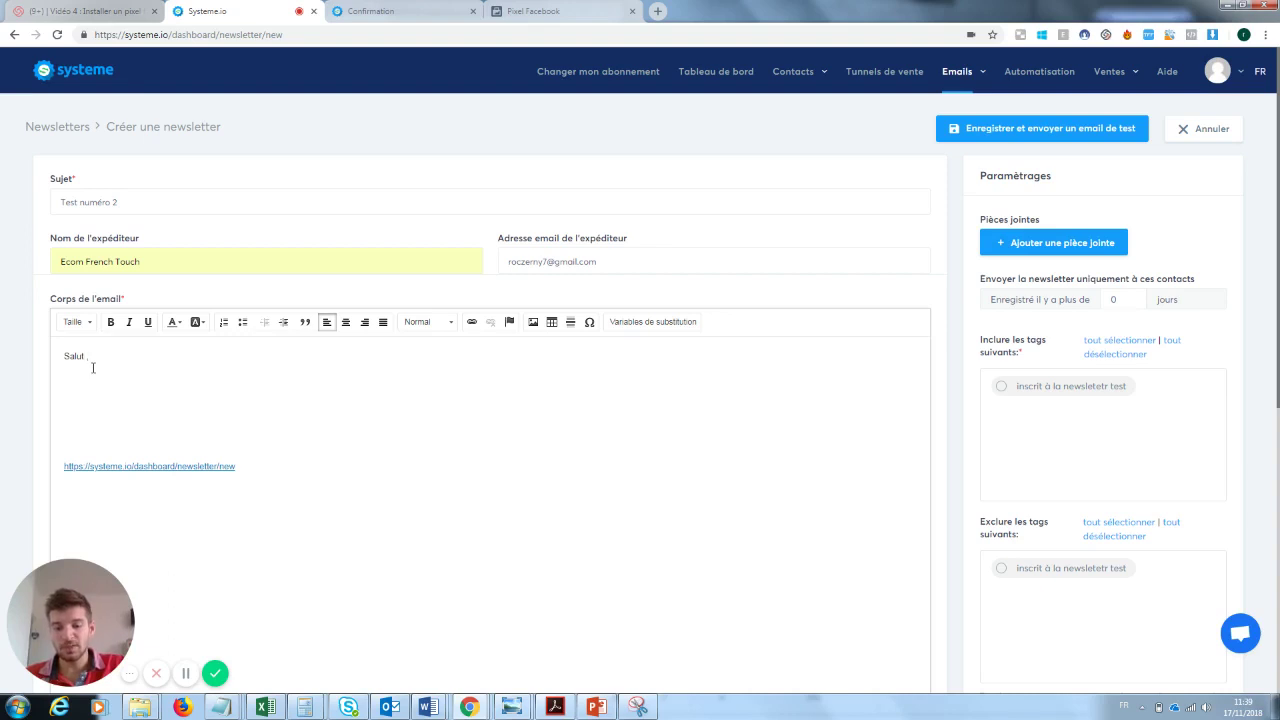
key("ctrl+v")
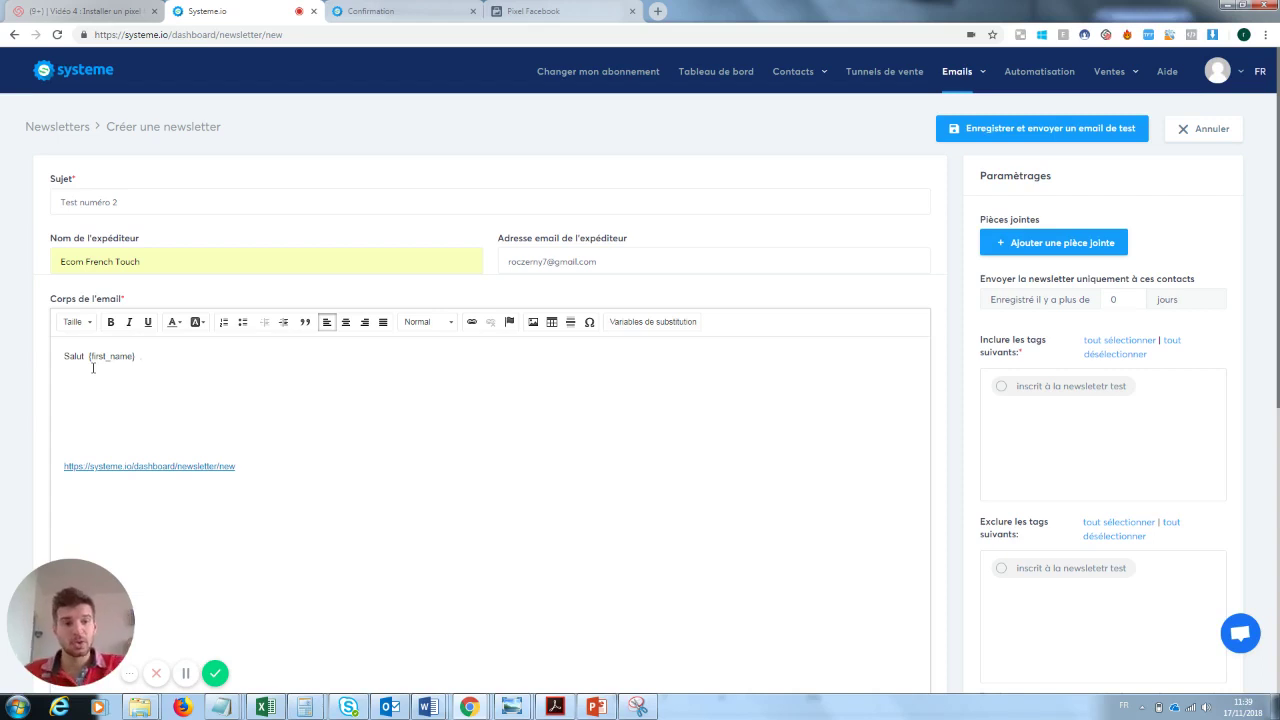
Step: Include the tag "inscrit à la newsletetr test" as recipients and save the newsletter
left_click(1003, 248)
scroll(1140, 240, "down", 1)
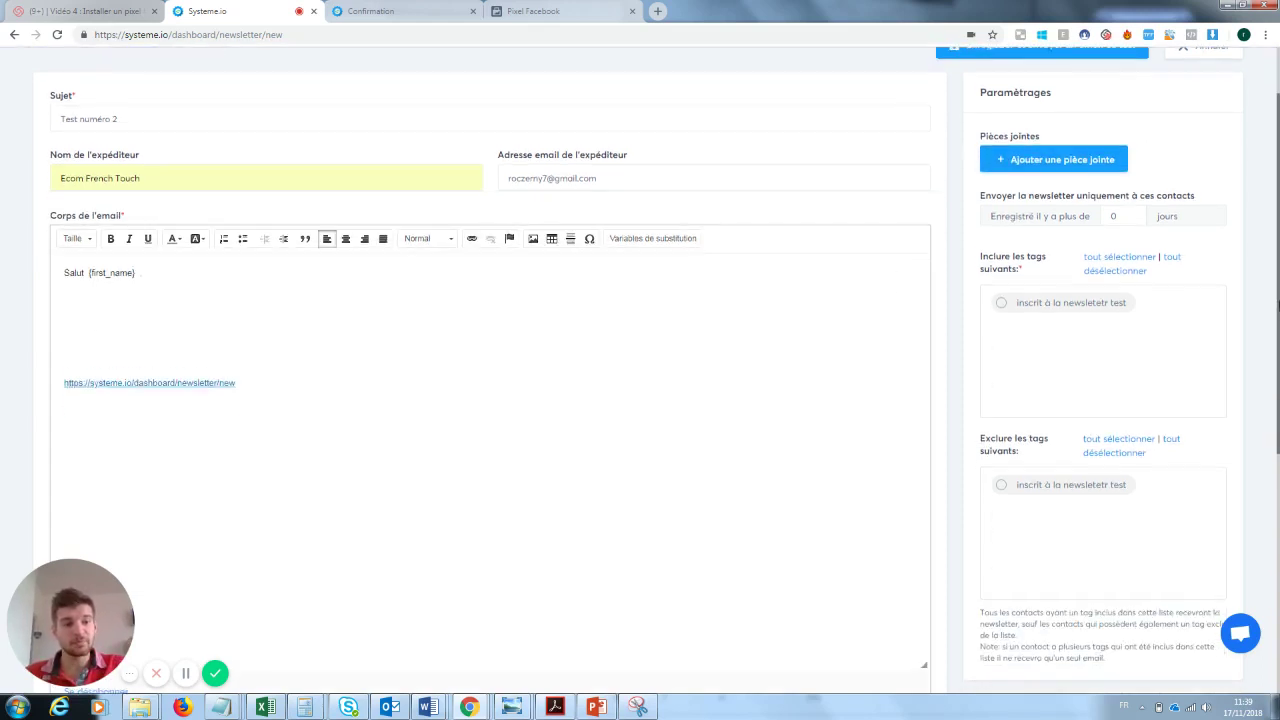
left_click(1003, 293)
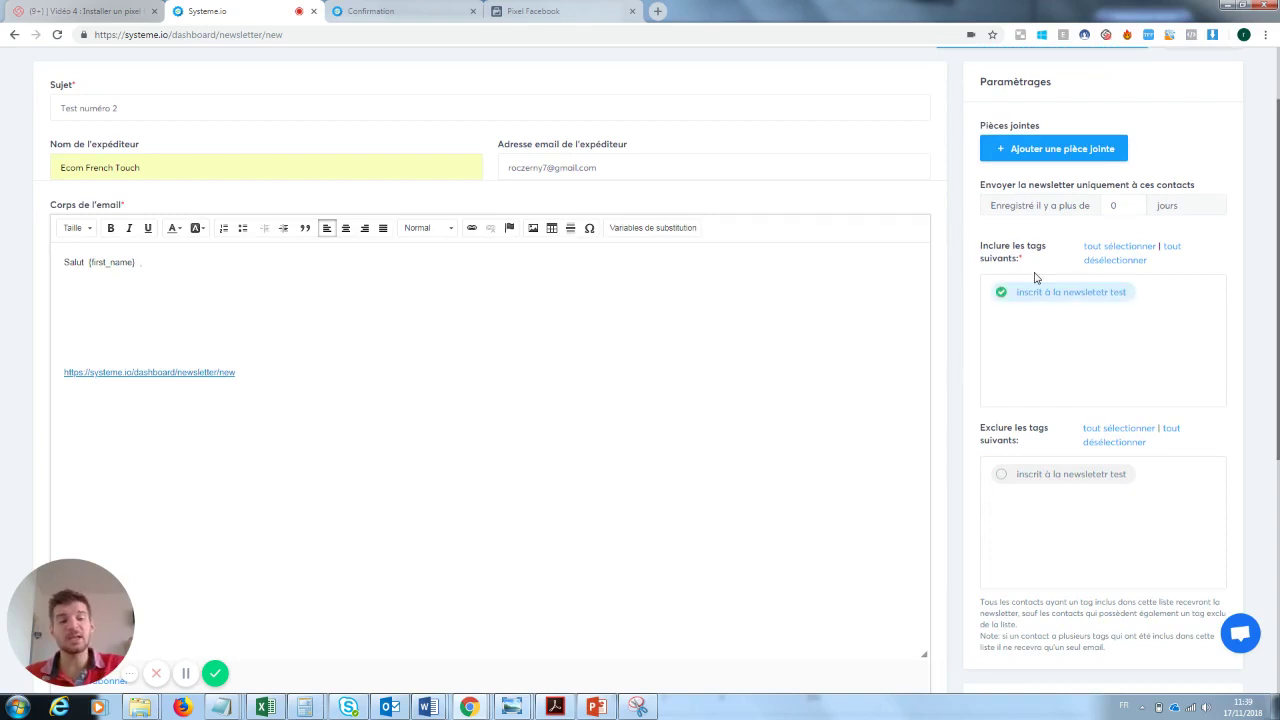
scroll(1133, 349, "down", 5)
scroll(650, 362, "up", 6)
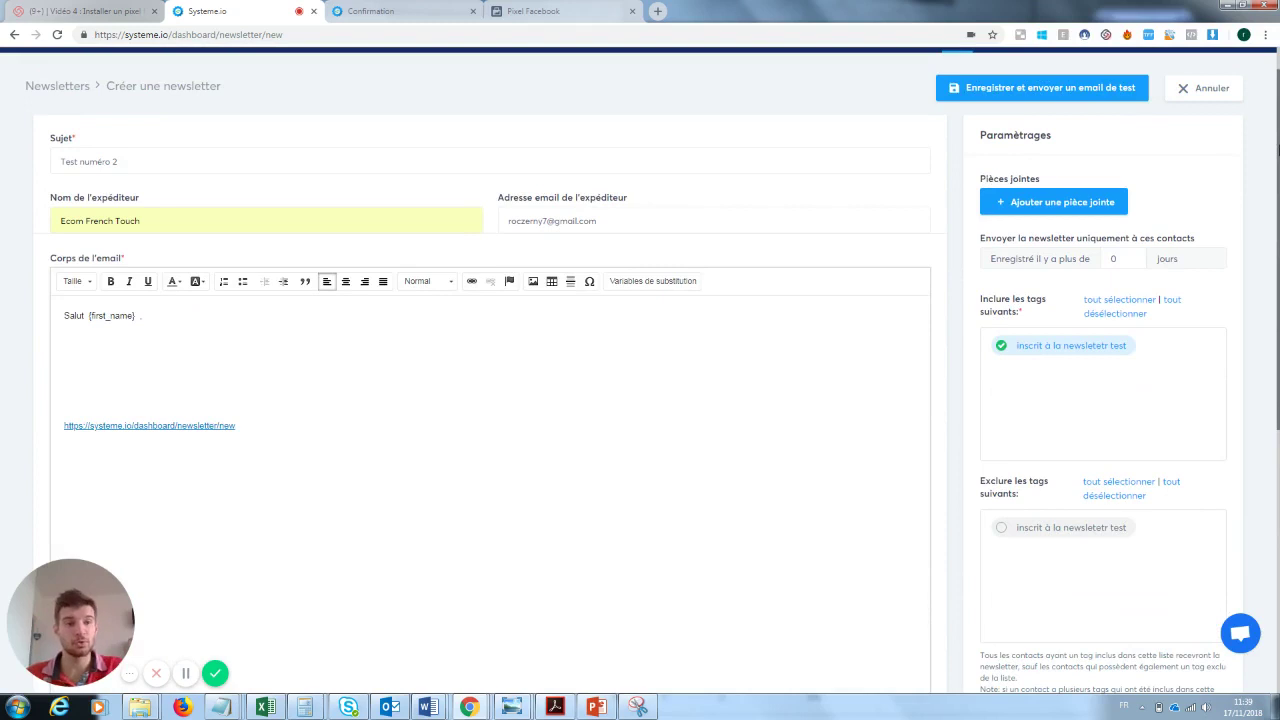
left_click(1033, 96)
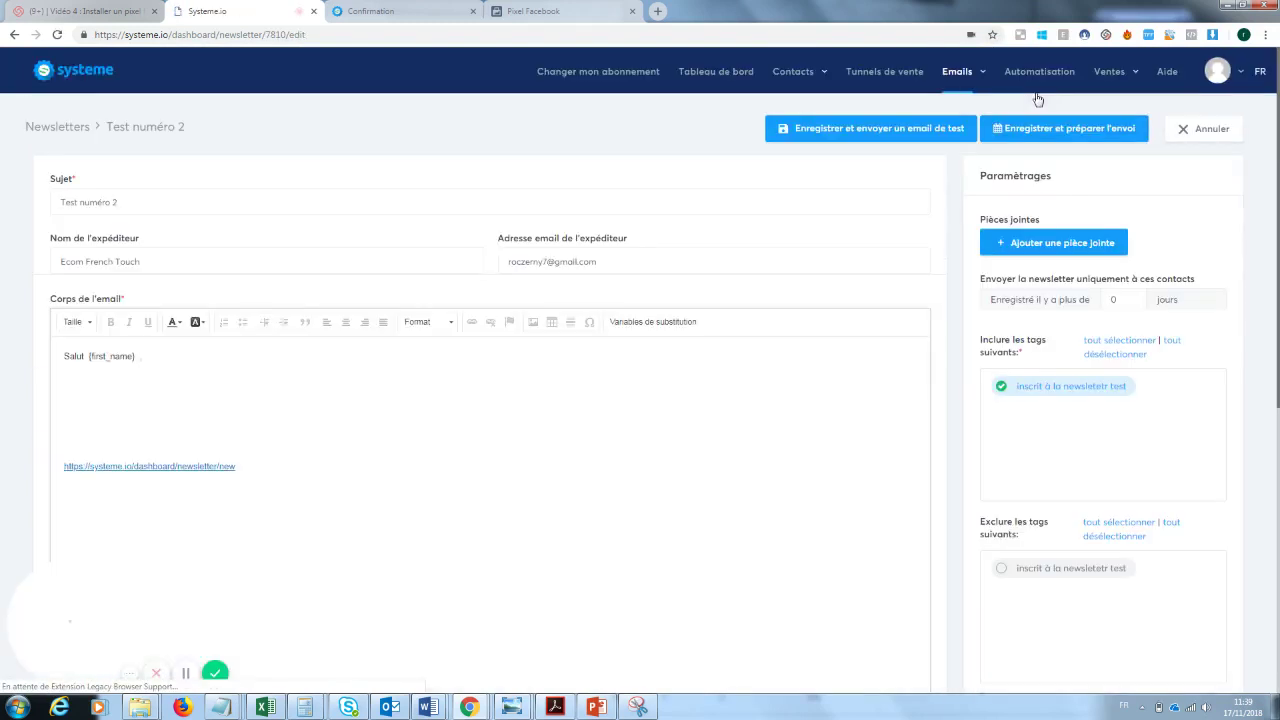
Step: Try limiting the newsletter to contacts registered more than 3 days ago, and reset the limit to 0
scroll(1277, 208, "down", 1)
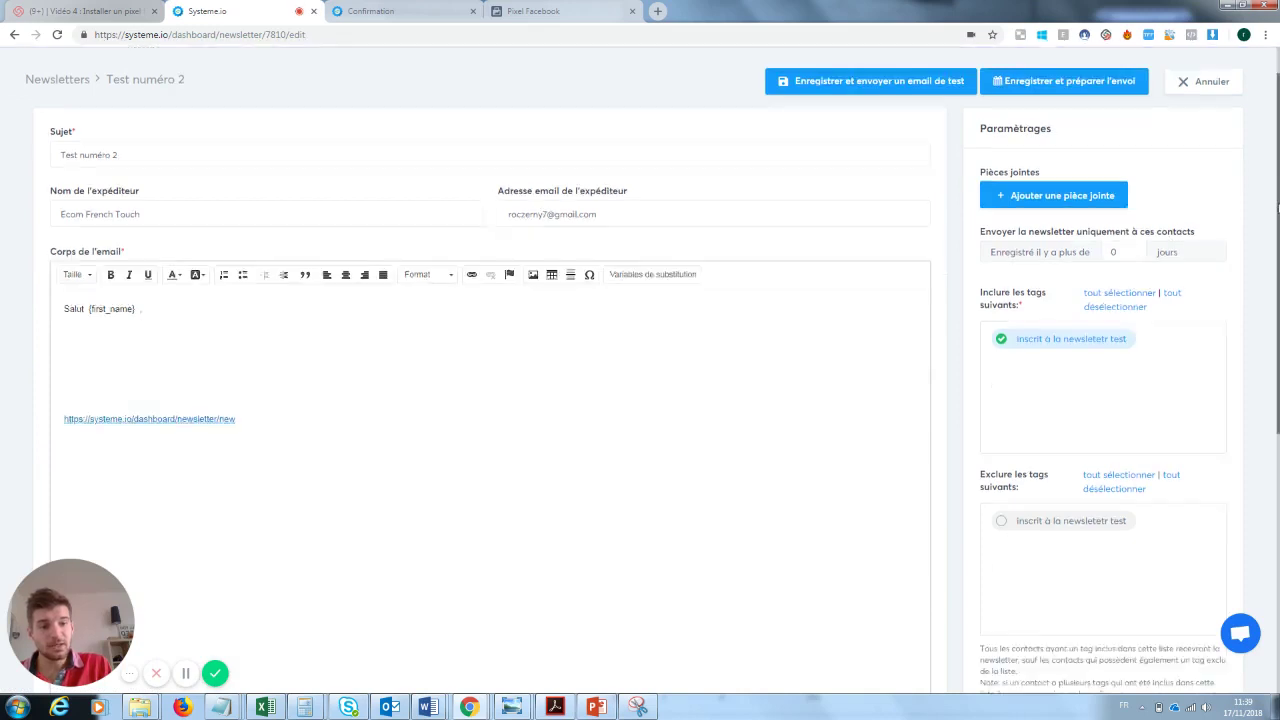
scroll(1277, 208, "down", 2)
scroll(1277, 200, "up", 2)
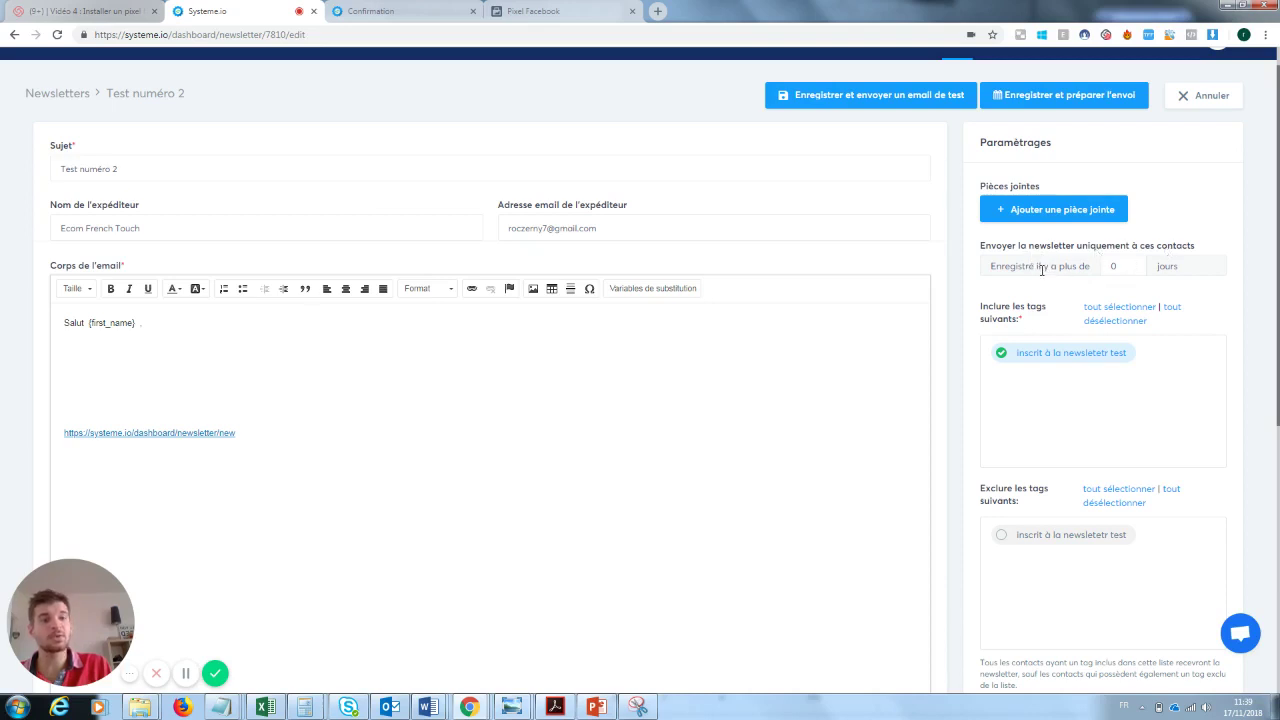
left_click(1130, 263)
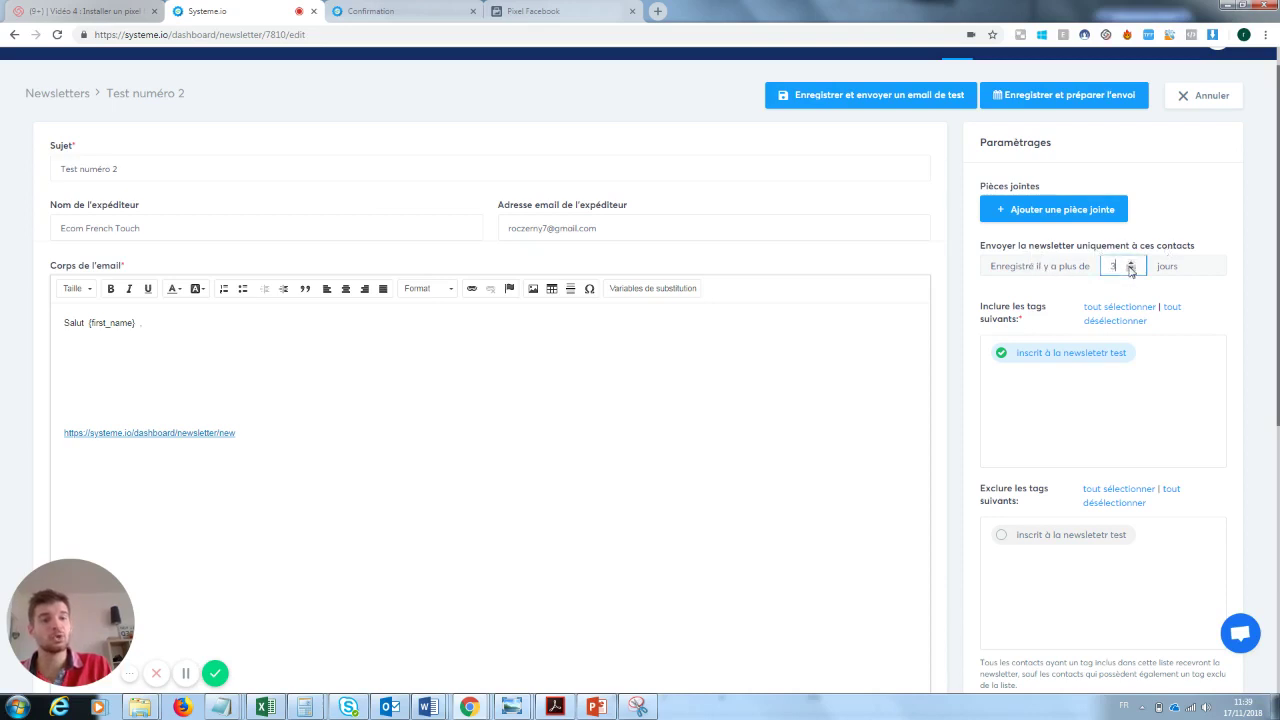
left_click(1130, 269)
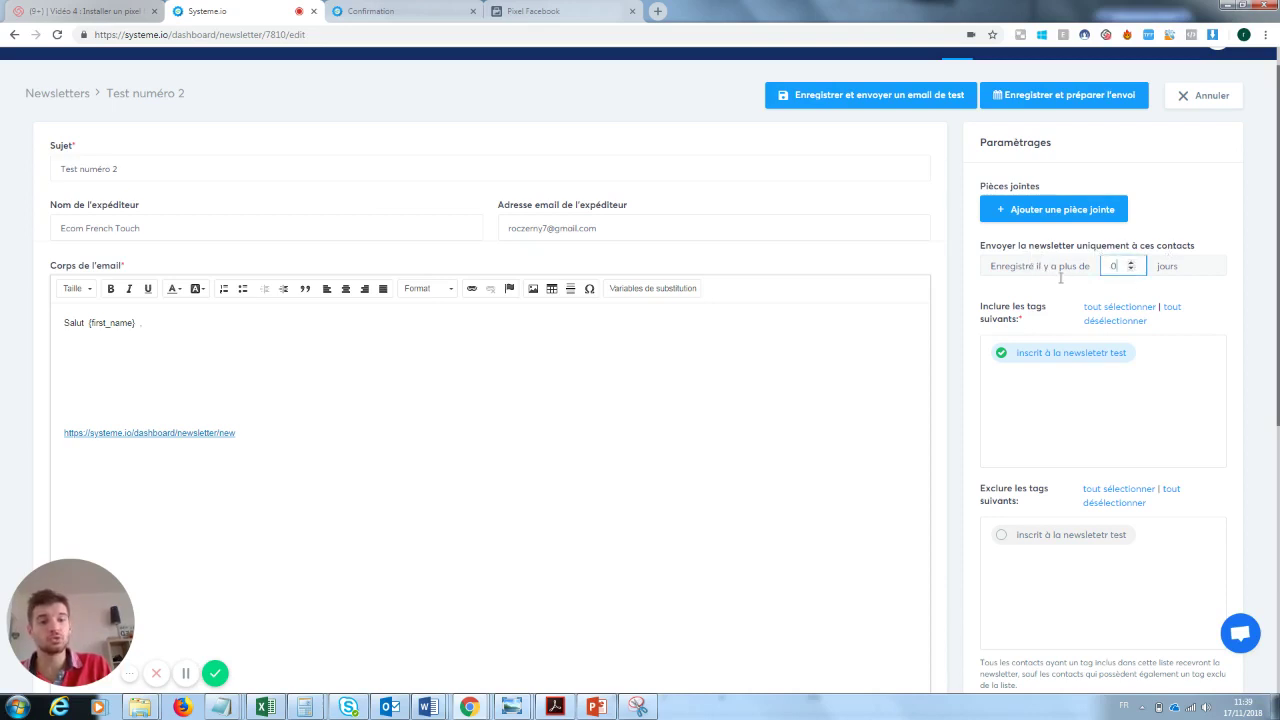
Step: Save the newsletter, proceed to its sending options, and look at the calendar for scheduling the send date
left_click(1070, 97)
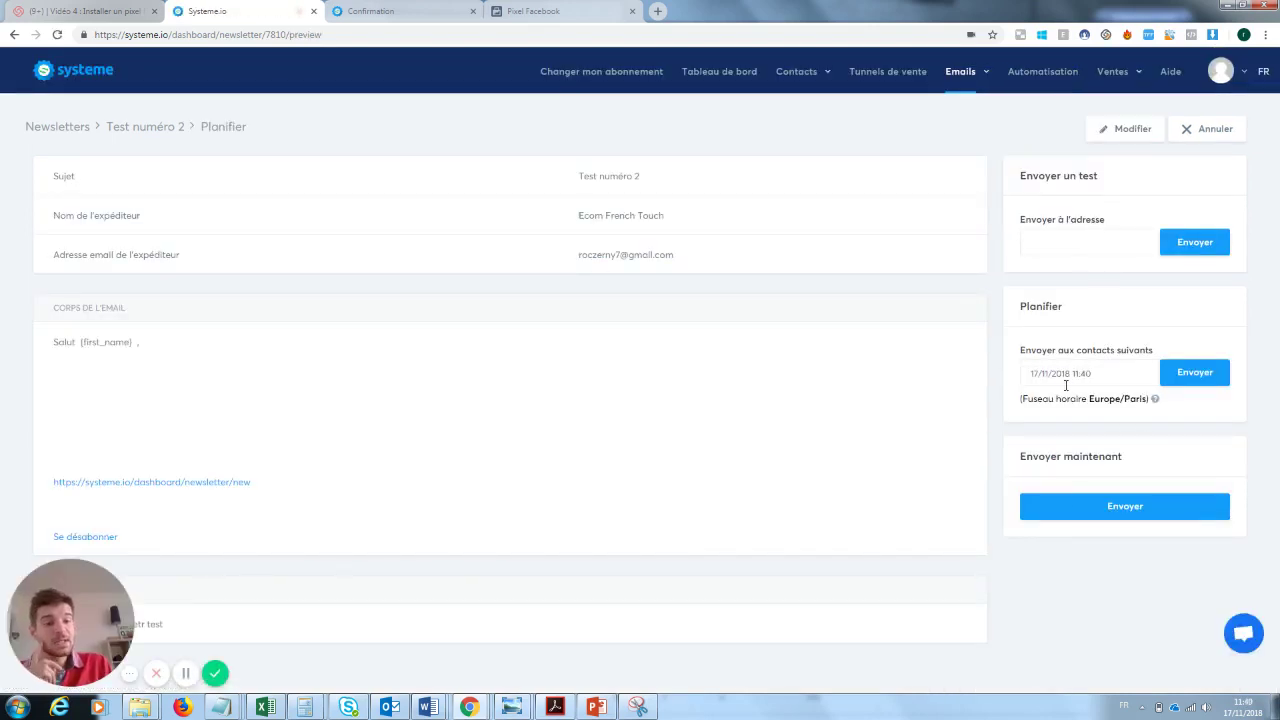
left_click(1096, 373)
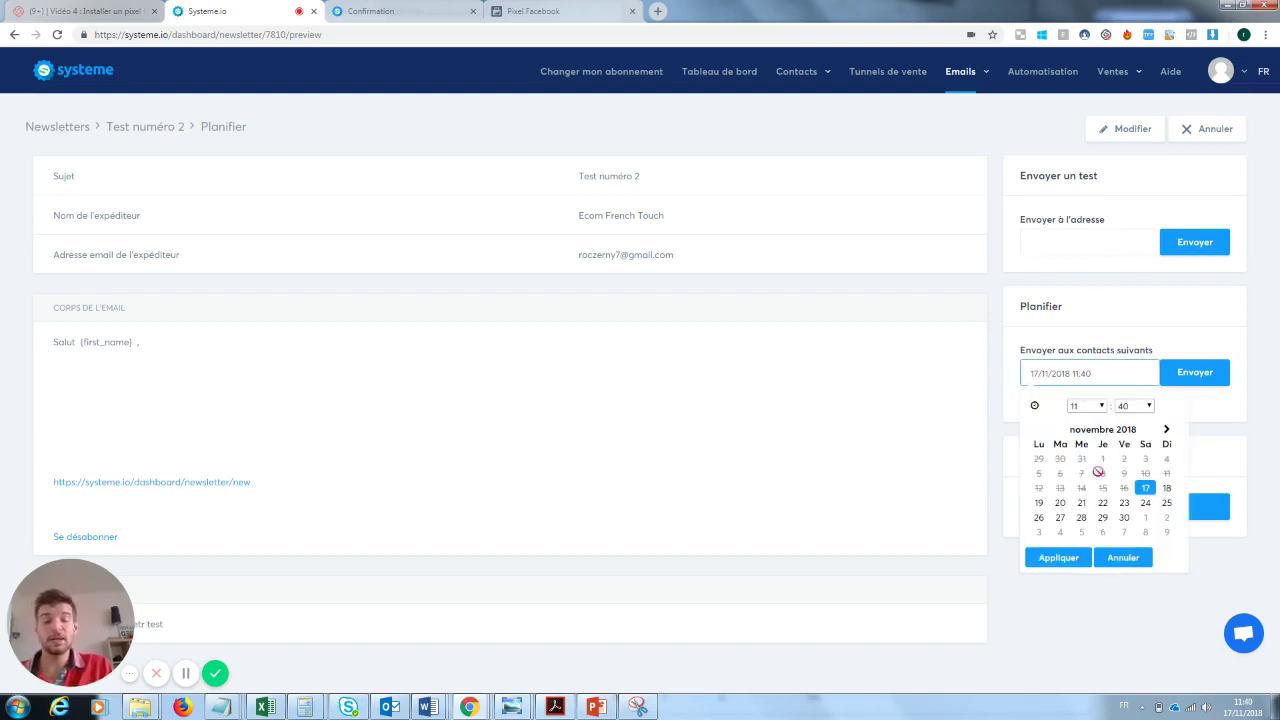
left_click(817, 427)
Step: Look at the newsletter's options for sending a test to an address, scheduling it and sending it immediately
left_click(1048, 242)
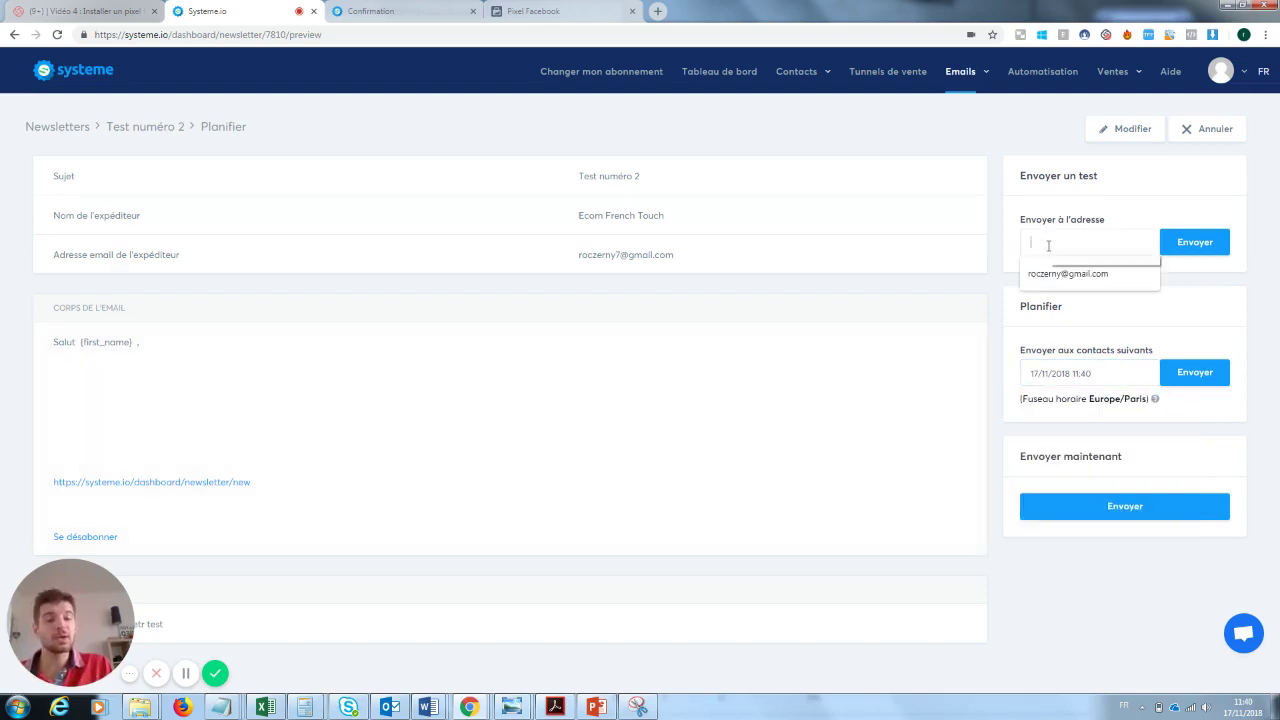
left_click(823, 337)
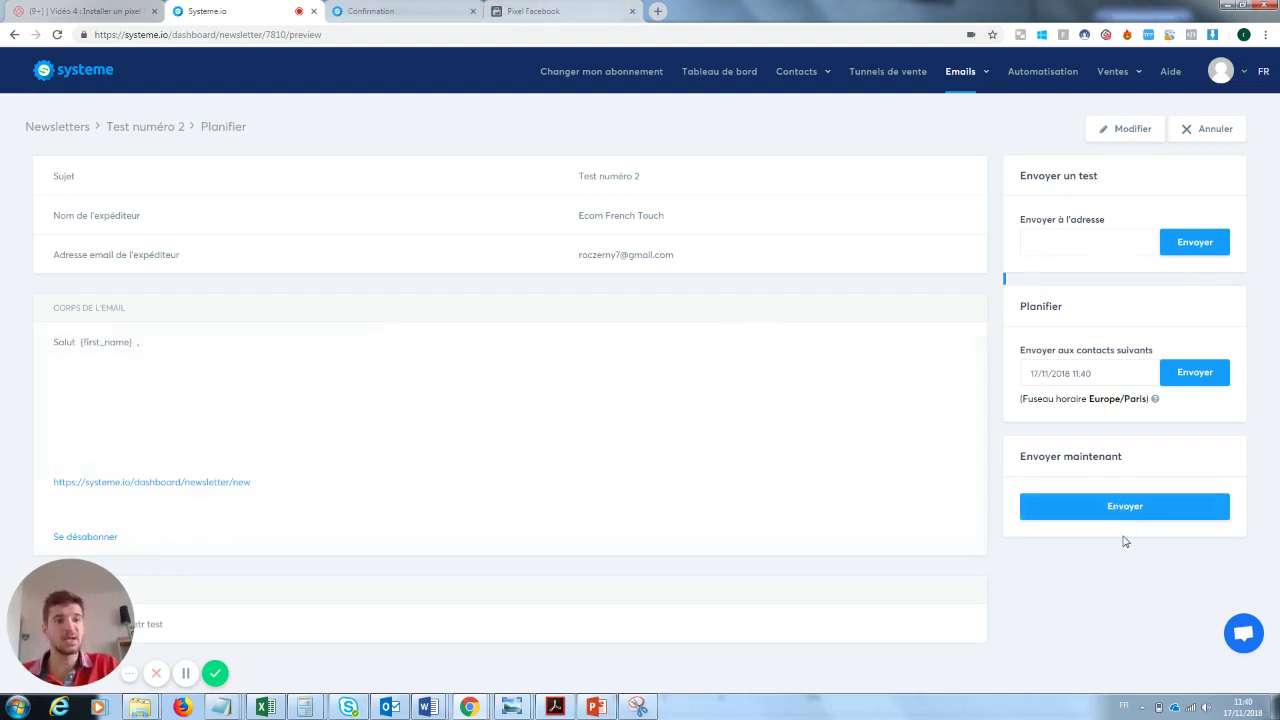
mouse_move(1165, 121)
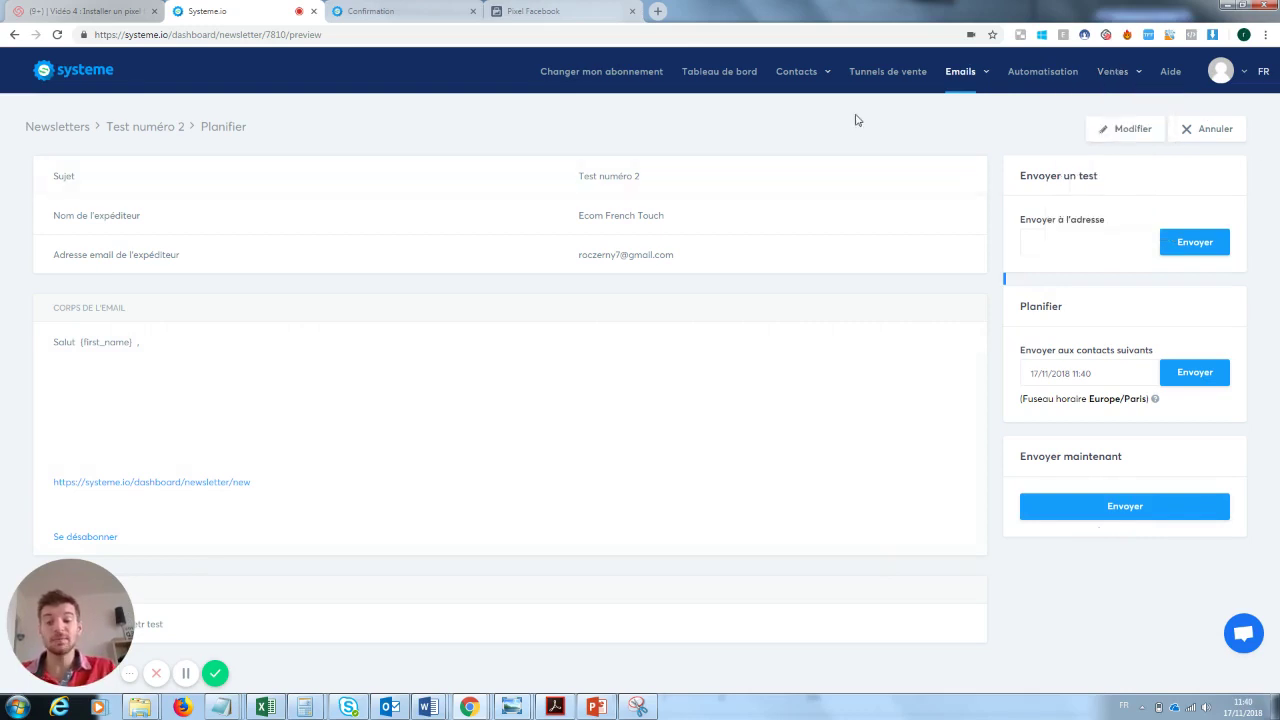
Step: Create an email campaign named "mail 1" with the description "1"
mouse_move(951, 74)
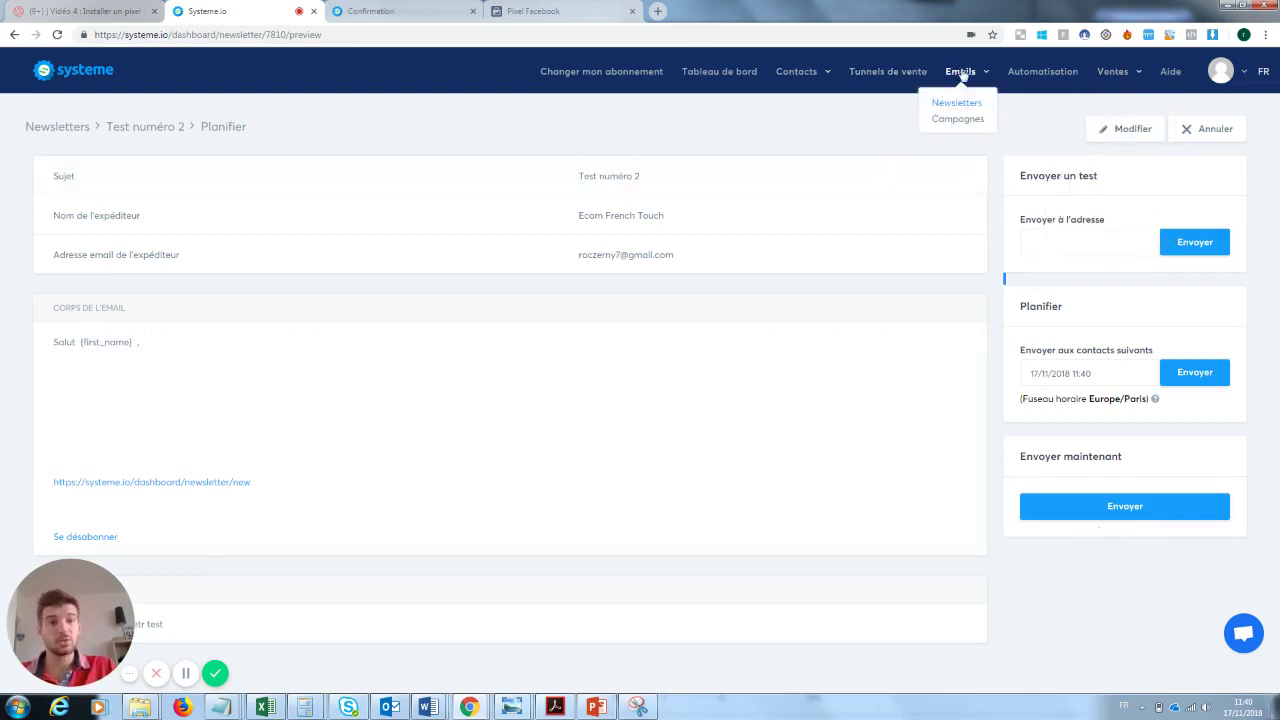
left_click(946, 121)
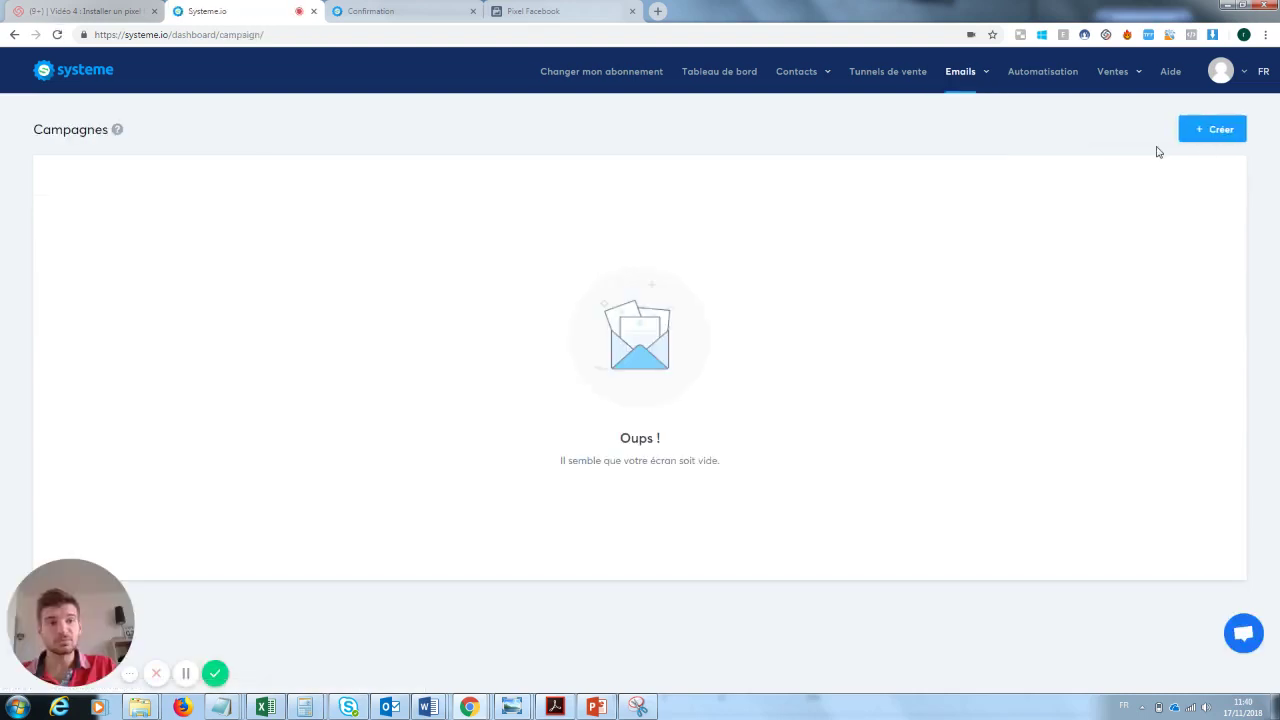
left_click(1210, 132)
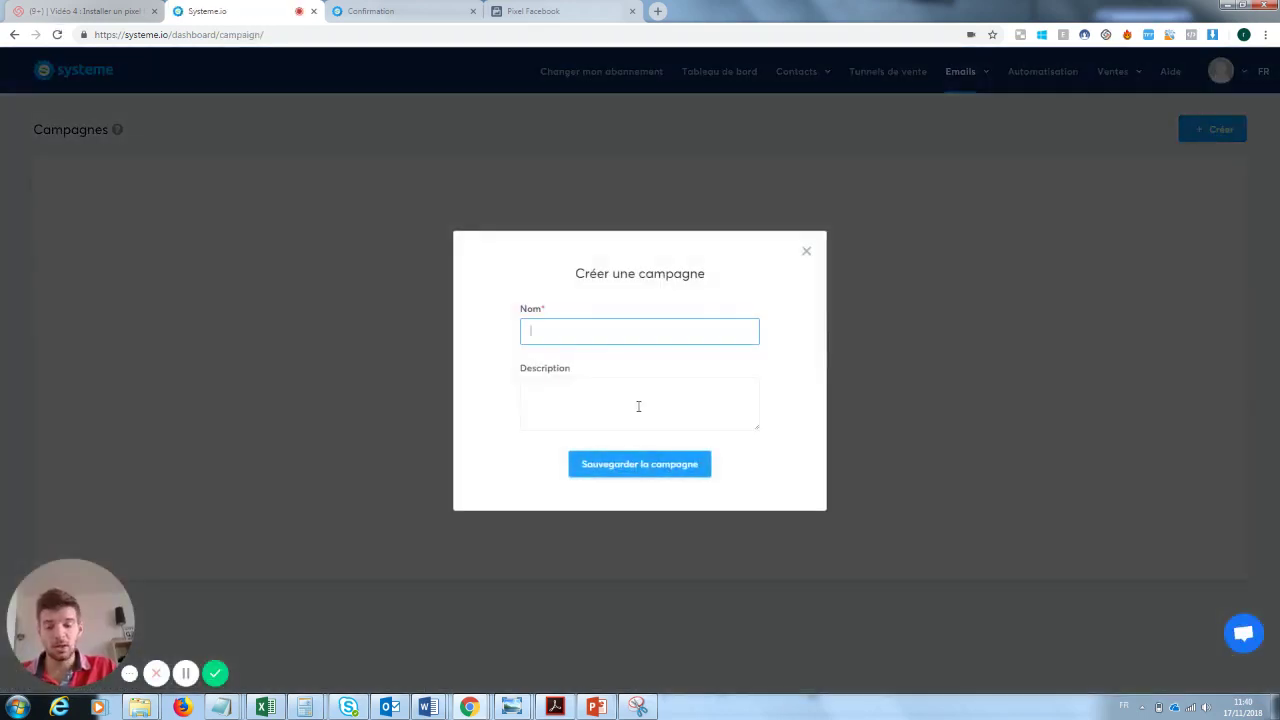
type("moil ")
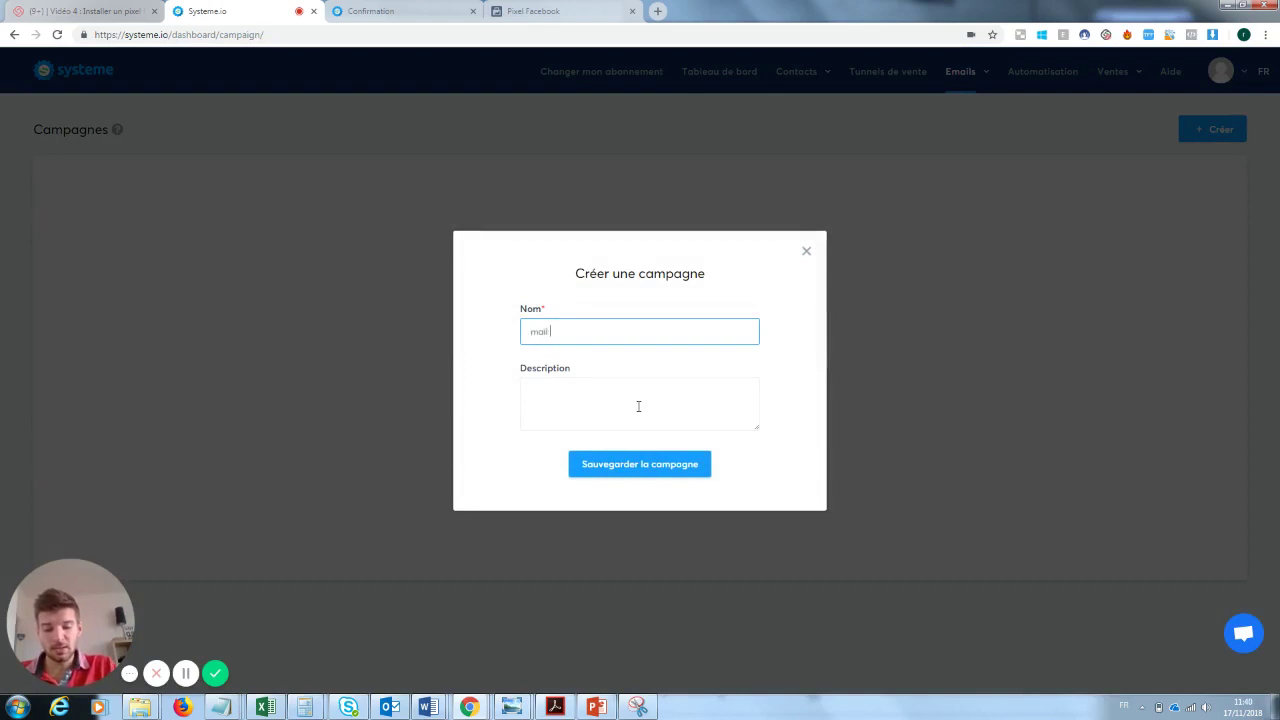
type("1")
left_click(638, 406)
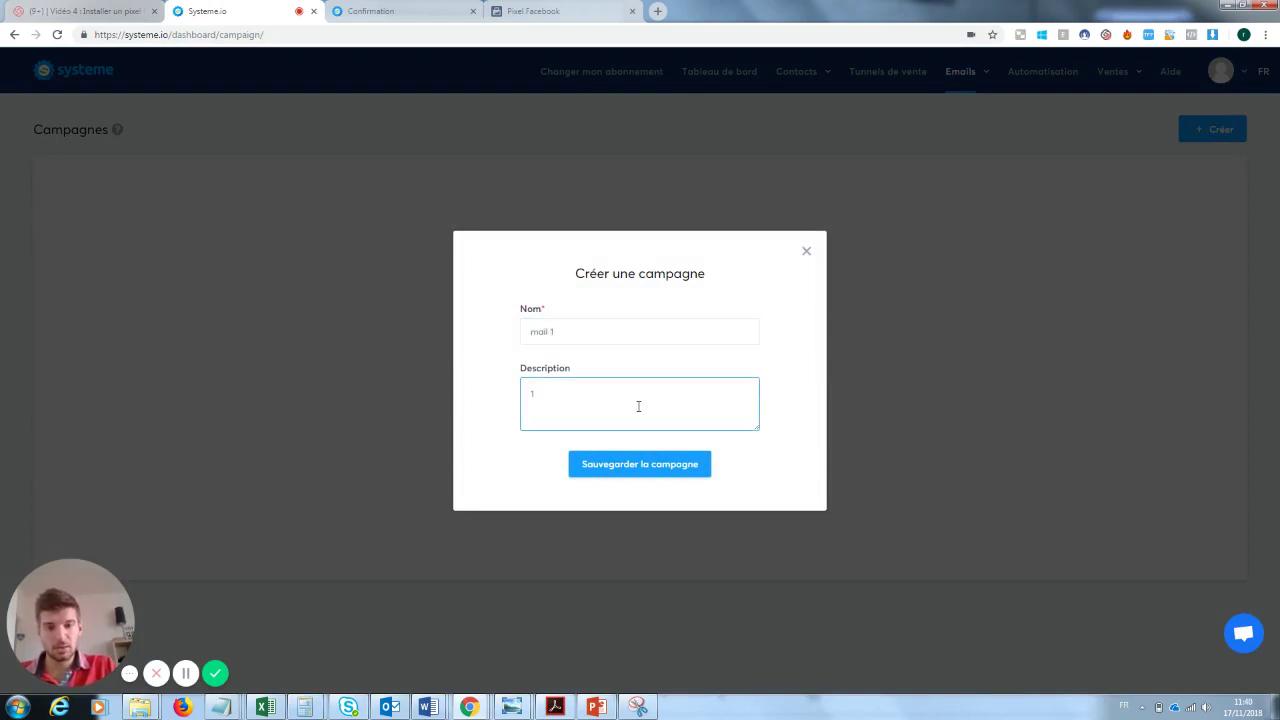
left_click(652, 468)
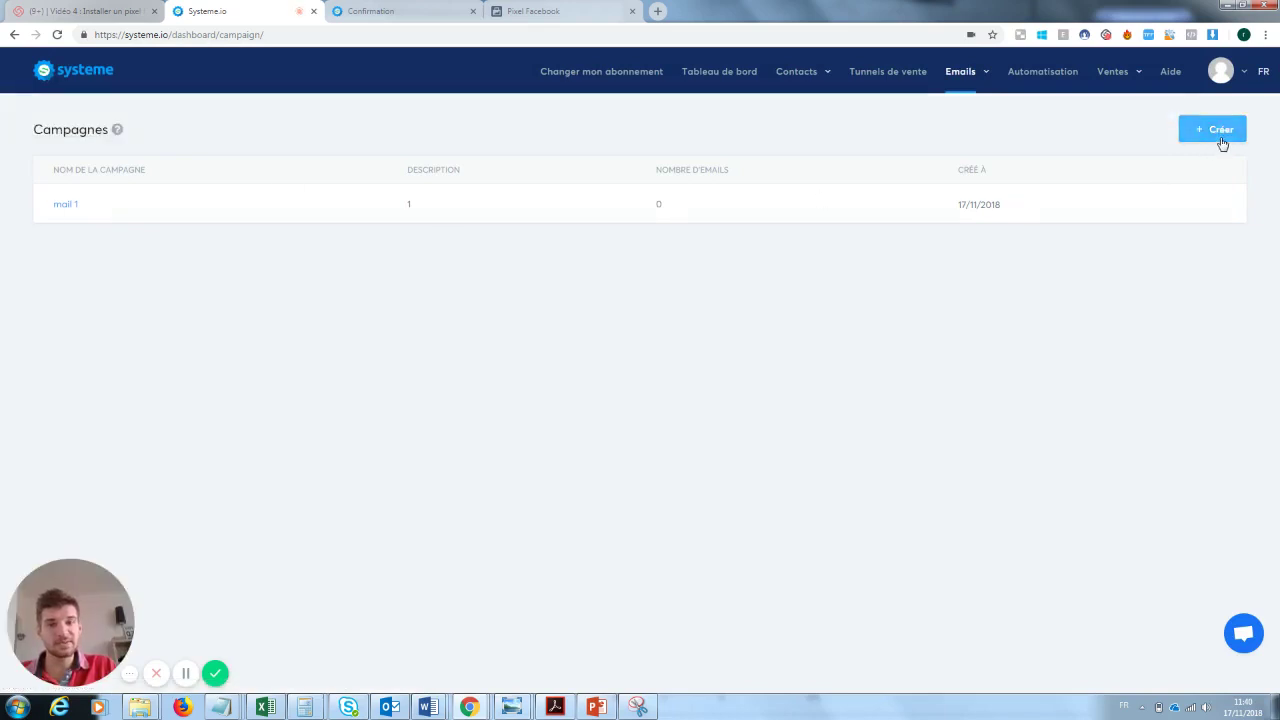
Step: Create a second email campaign named "mail 2" with the description "2"
left_click(1220, 130)
left_click(546, 331)
type("mail")
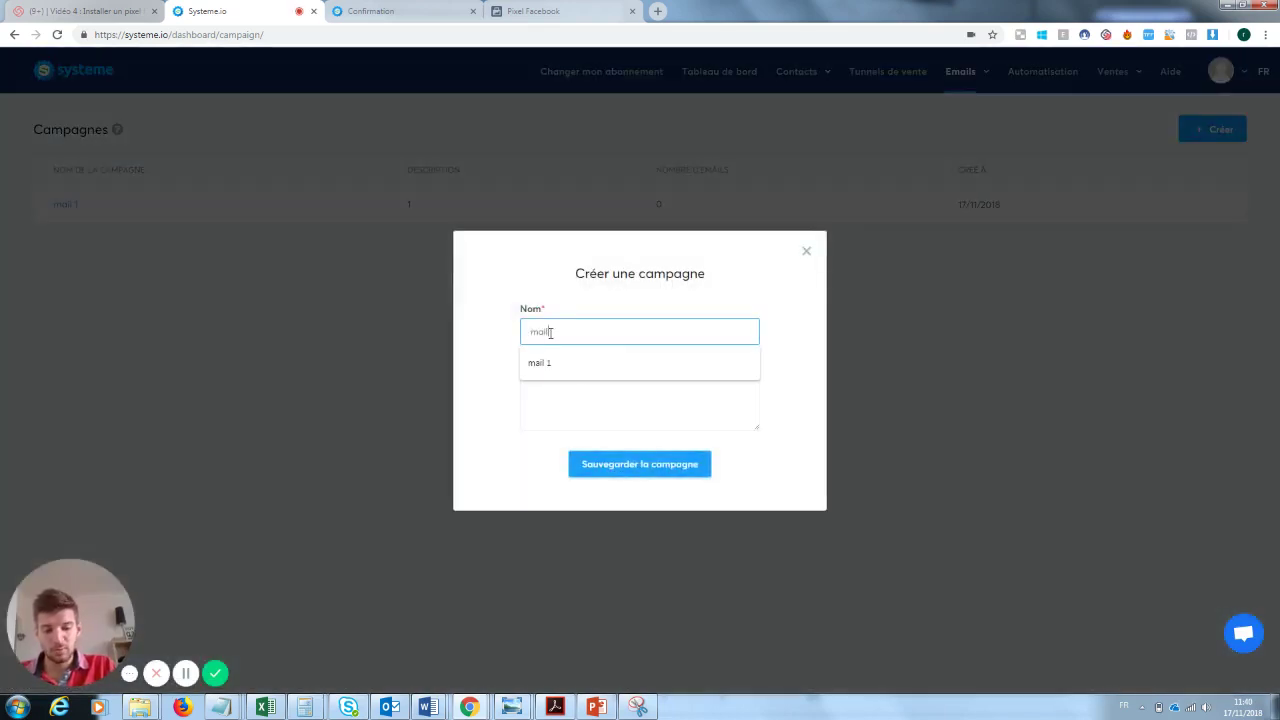
type(" 2")
key("Tab")
type("2")
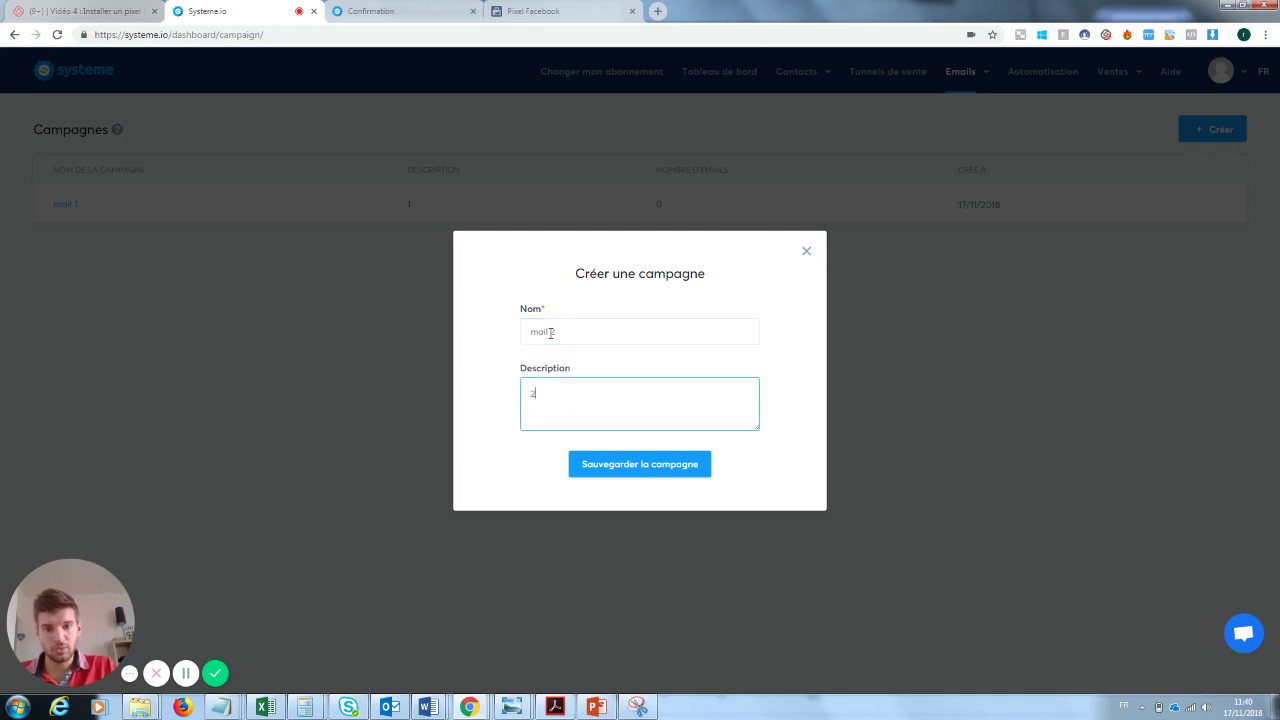
left_click(635, 464)
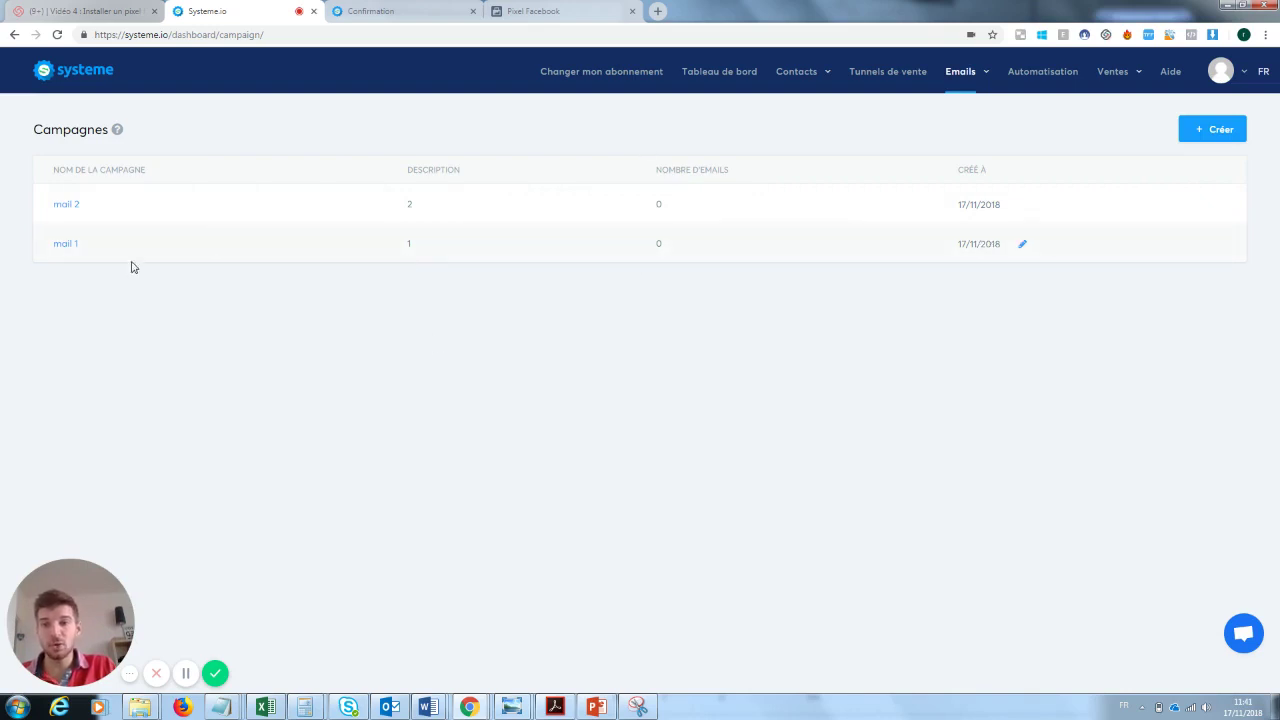
Step: Examine the "mail 1" campaign's step list and its editable name and description, returning to the campaign list without changes
left_click(66, 244)
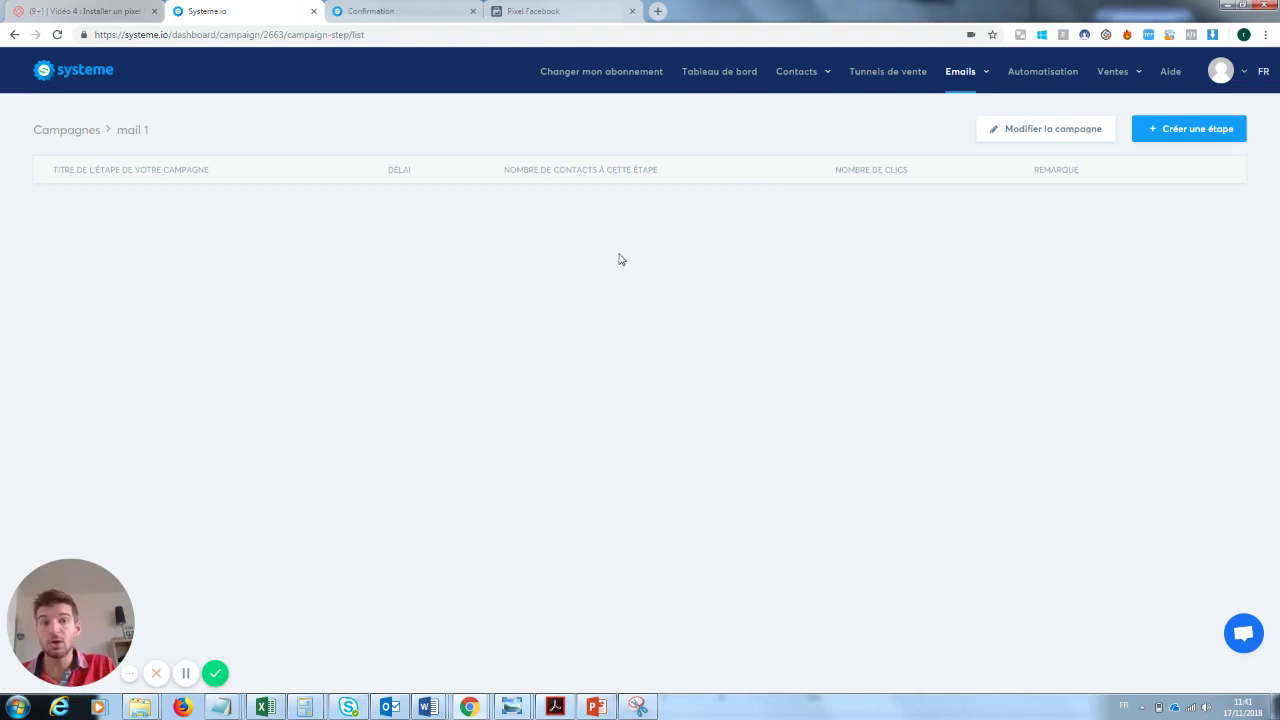
left_click(1052, 139)
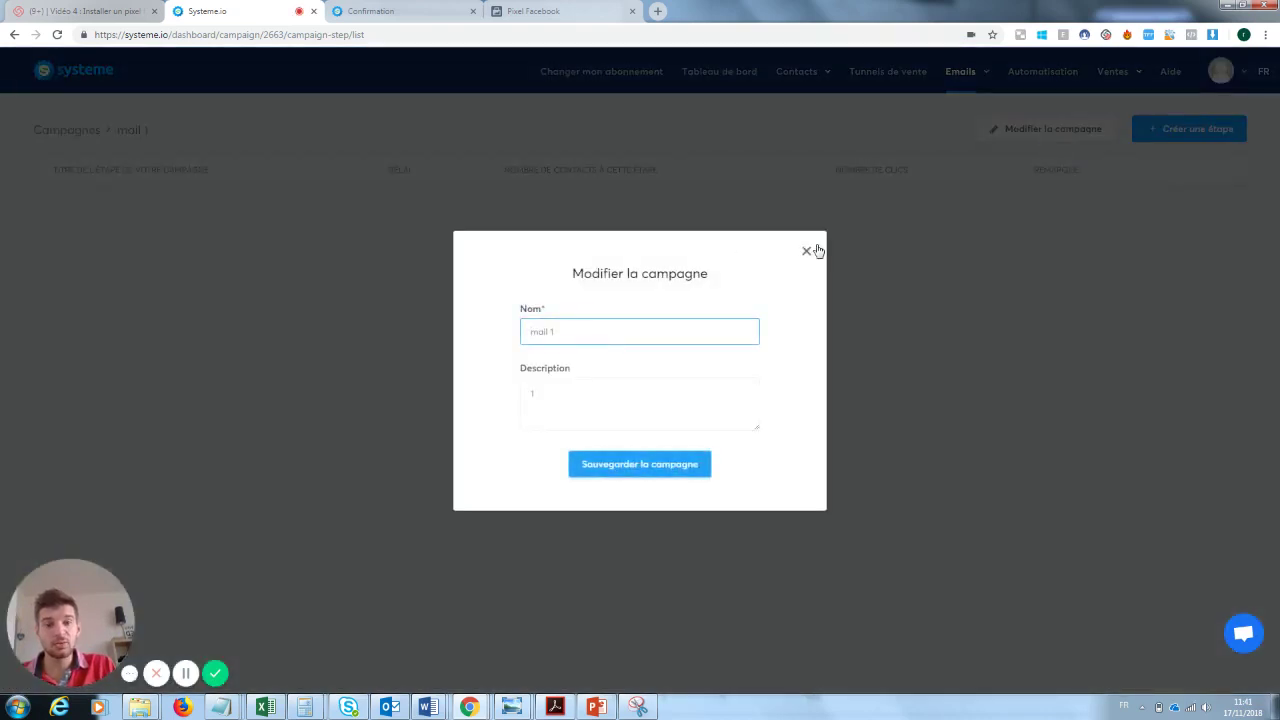
left_click(807, 253)
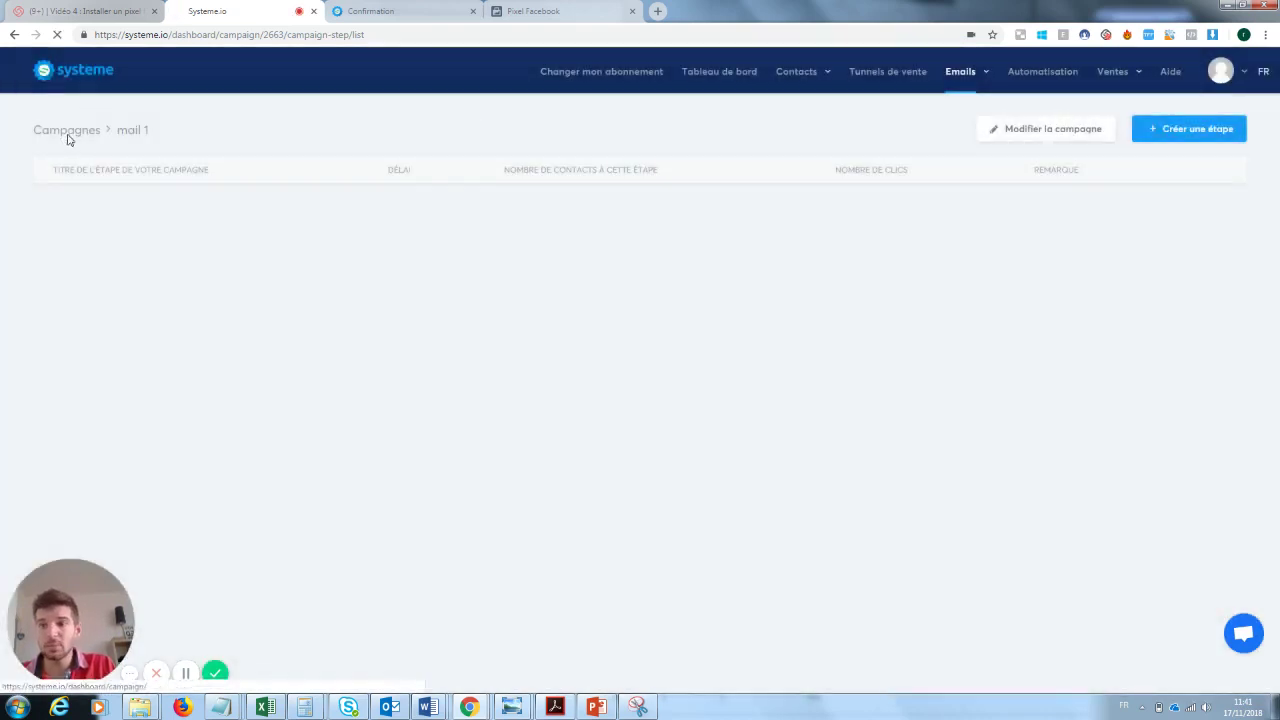
left_click(67, 132)
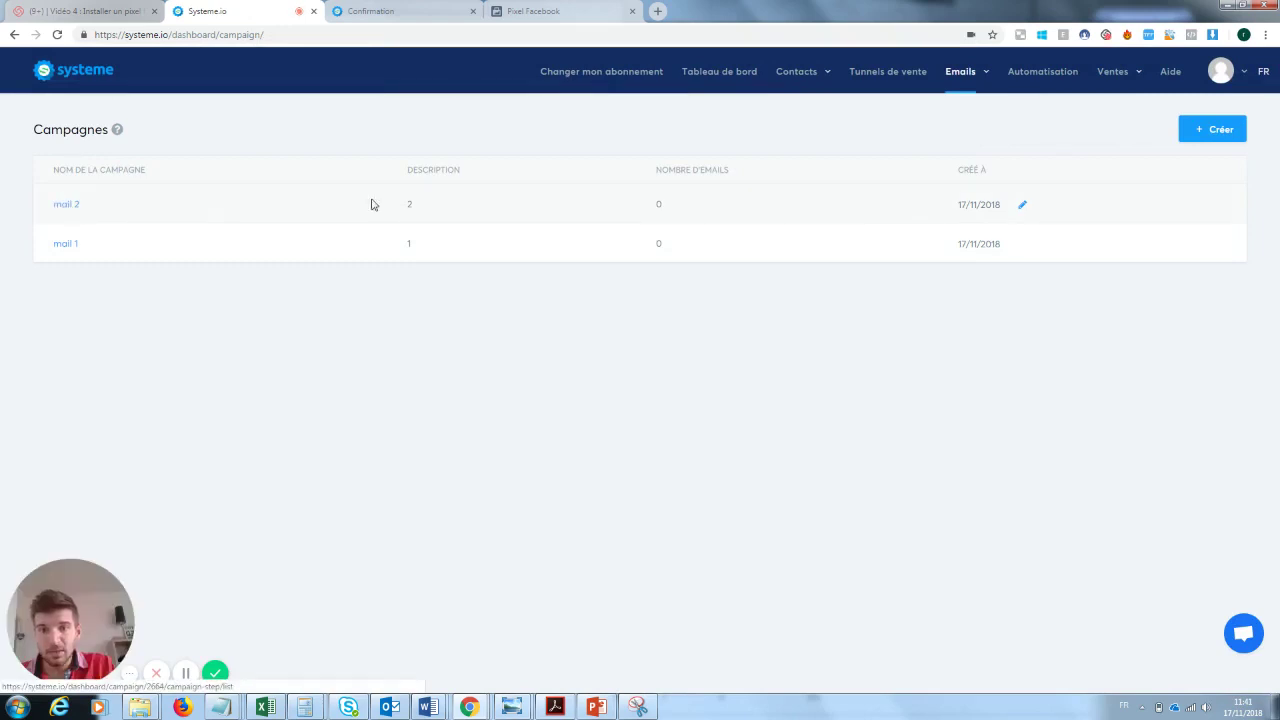
left_click(1022, 246)
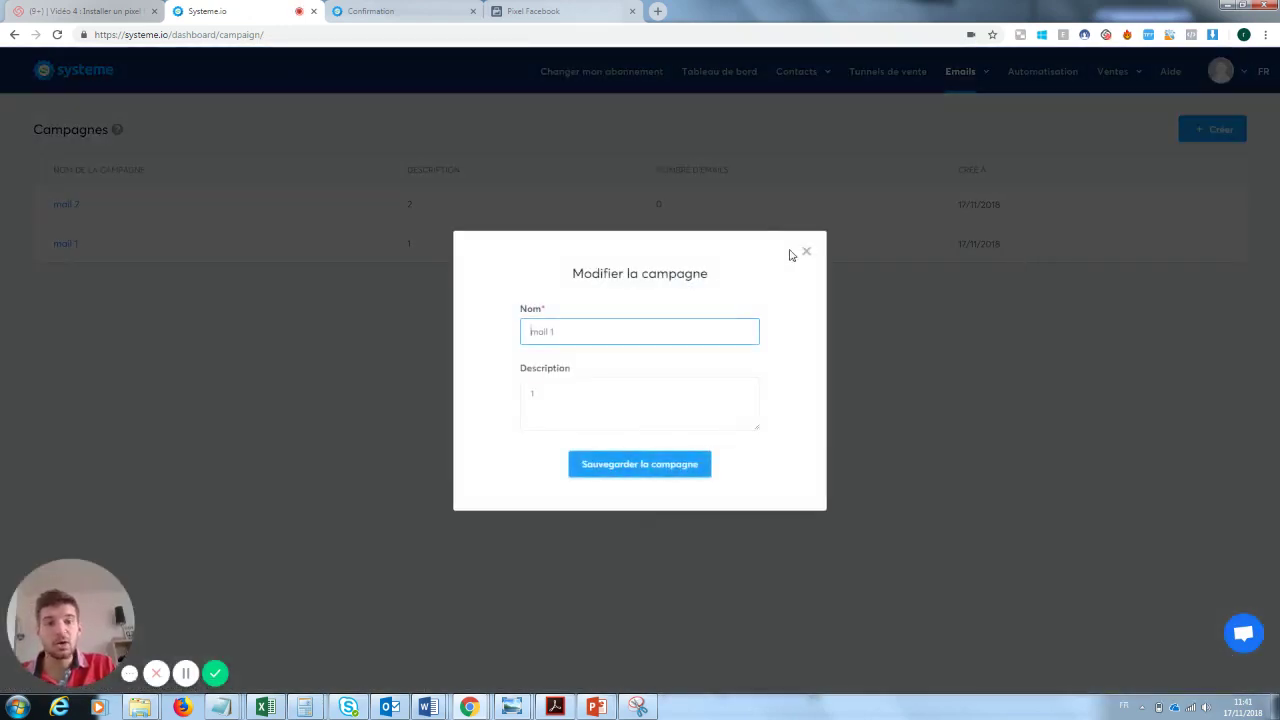
left_click(818, 256)
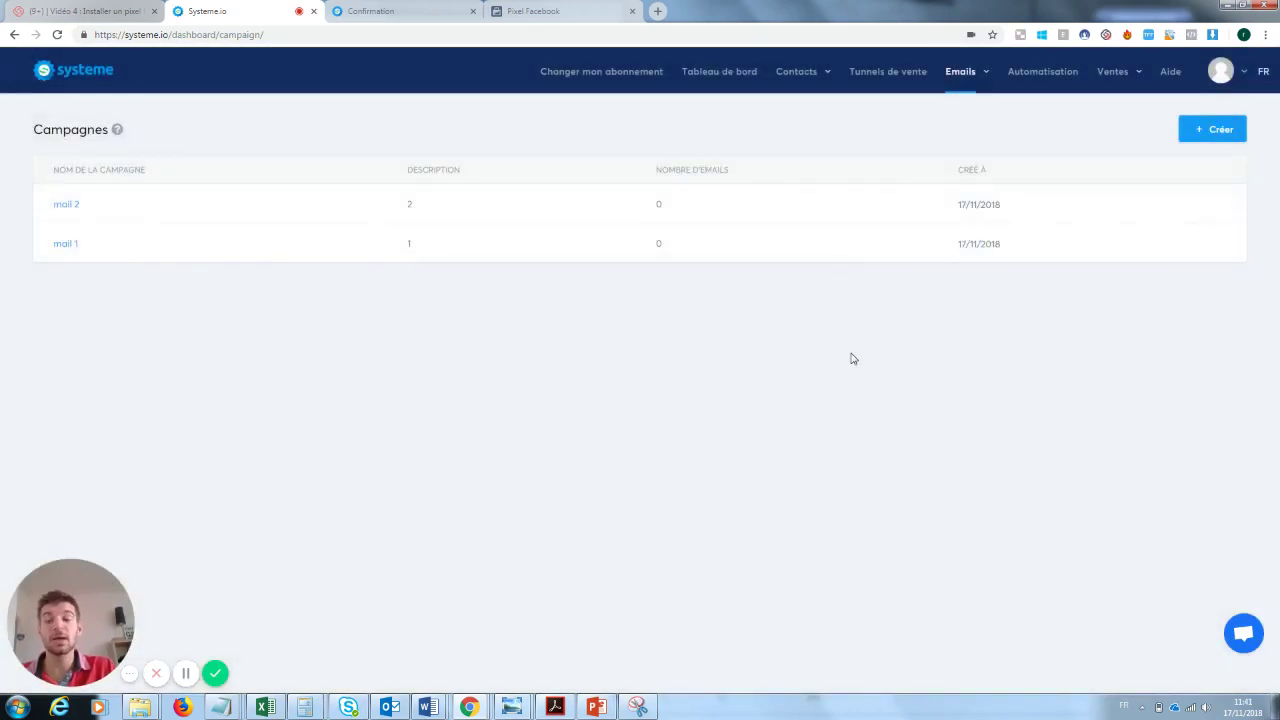
Step: Look at the new-step form and the name and description settings of the "mail 2" campaign without changing anything
left_click(72, 208)
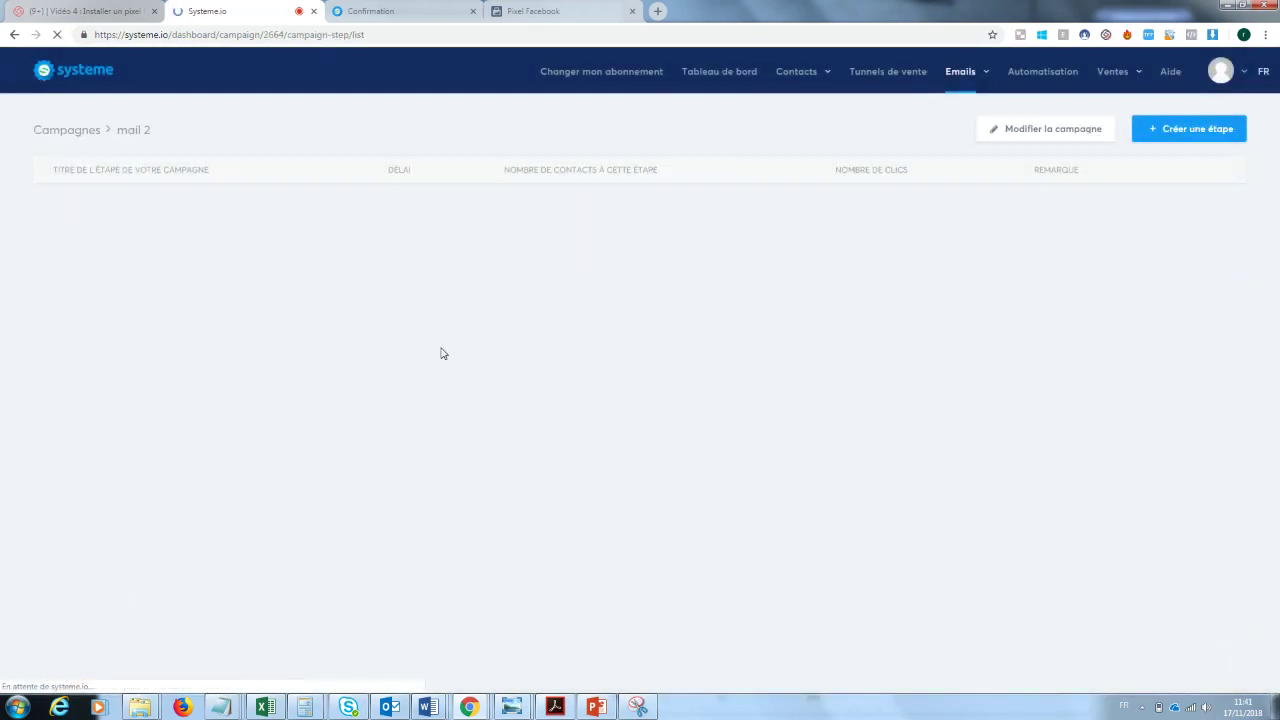
left_click(1198, 130)
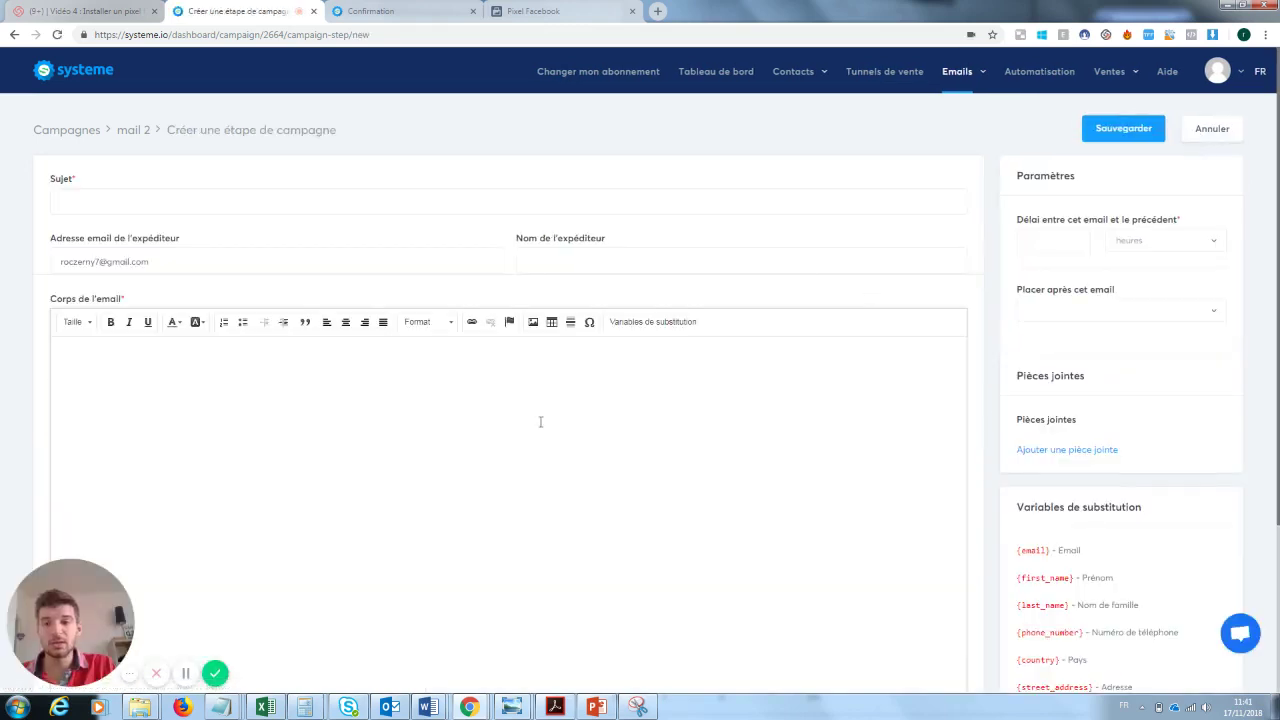
left_click(87, 130)
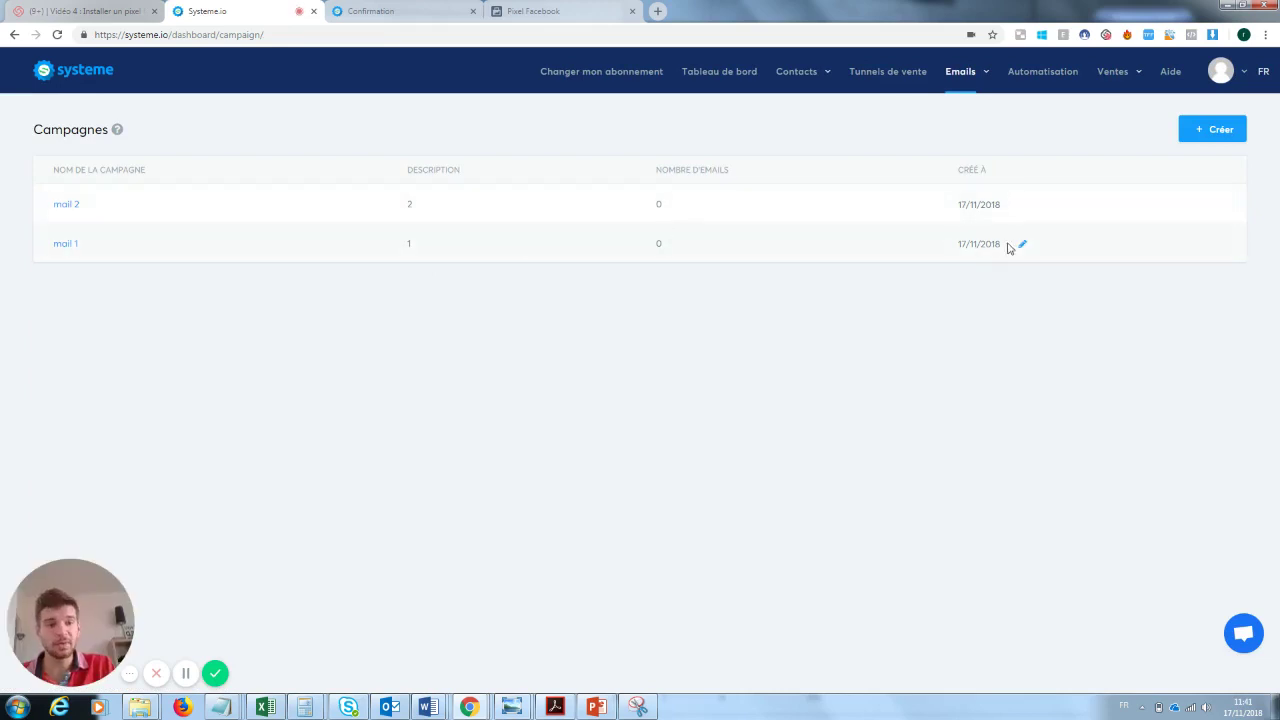
left_click(1021, 206)
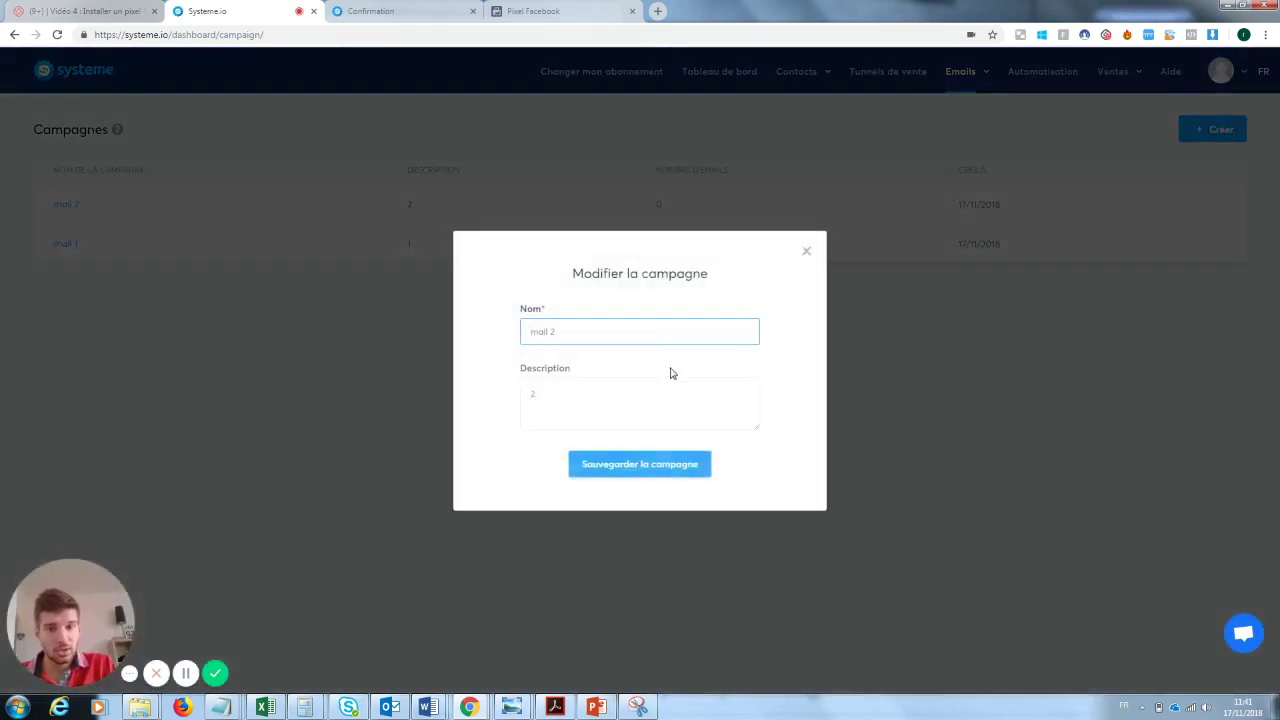
left_click(806, 251)
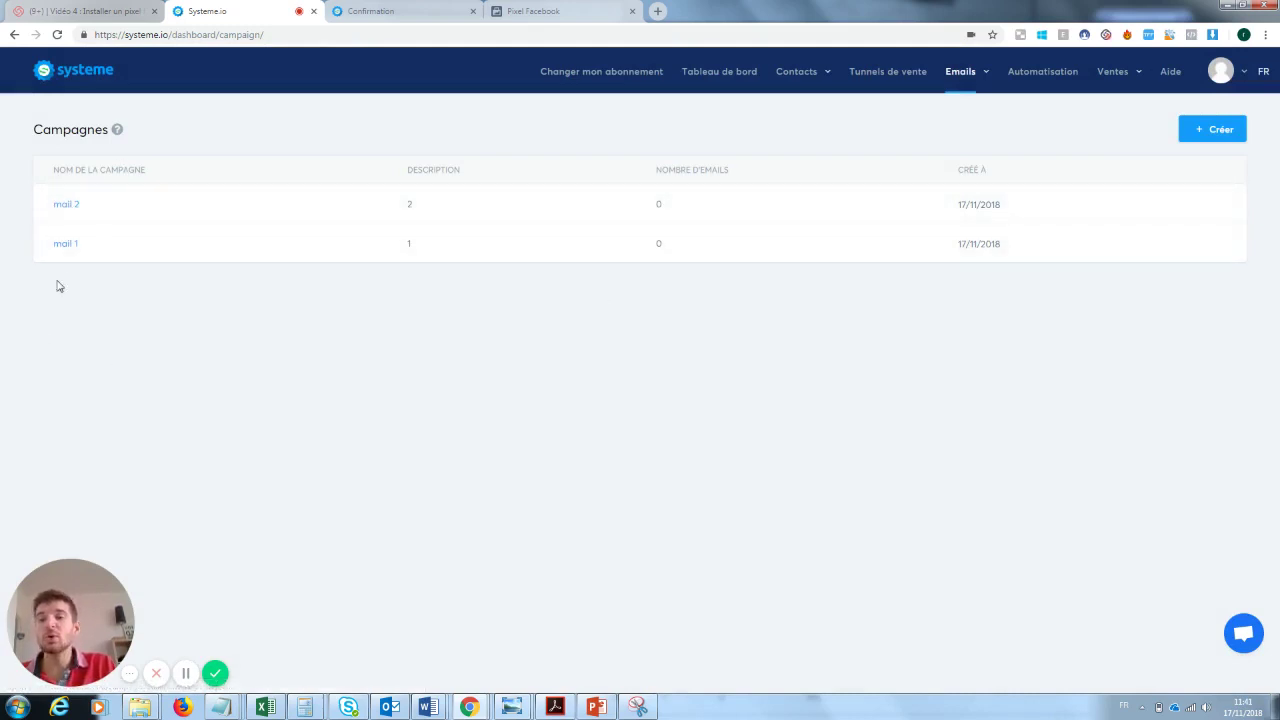
Step: Start a new step in the "mail 1" campaign with a delay of 0 heures and check which emails it can follow
left_click(65, 244)
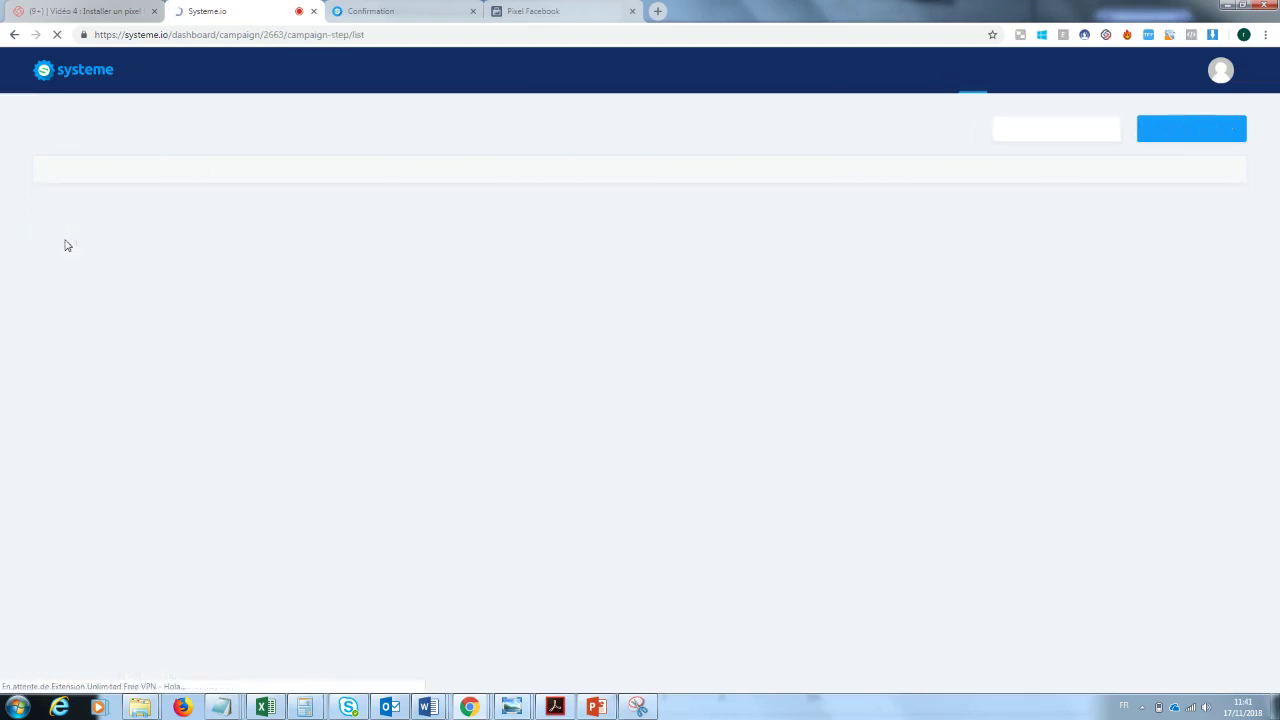
left_click(1203, 130)
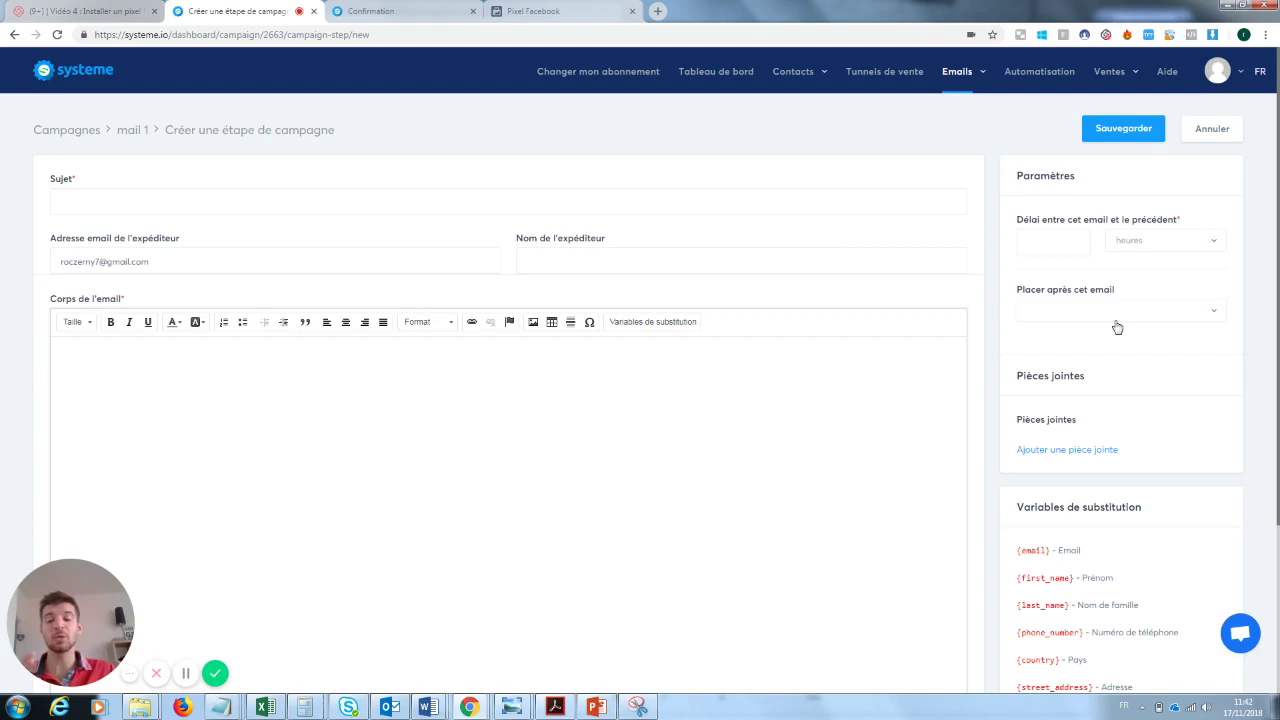
left_click(1050, 250)
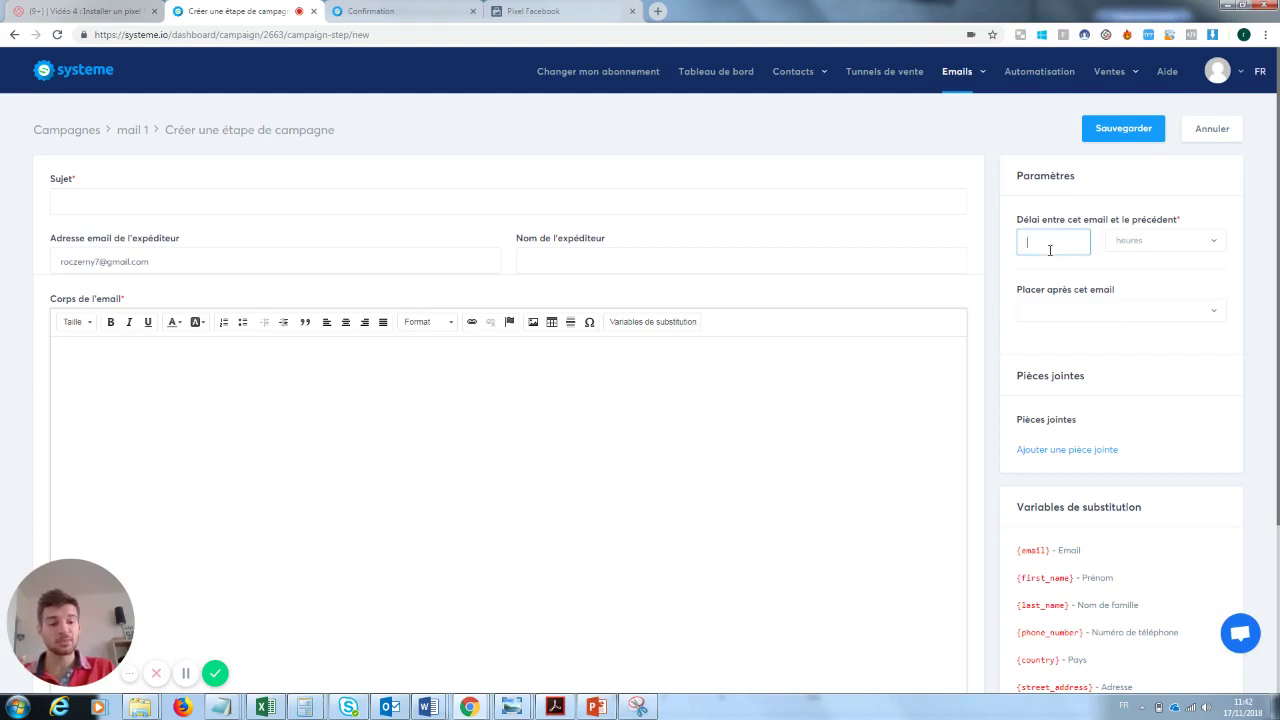
type("0")
left_click(1092, 309)
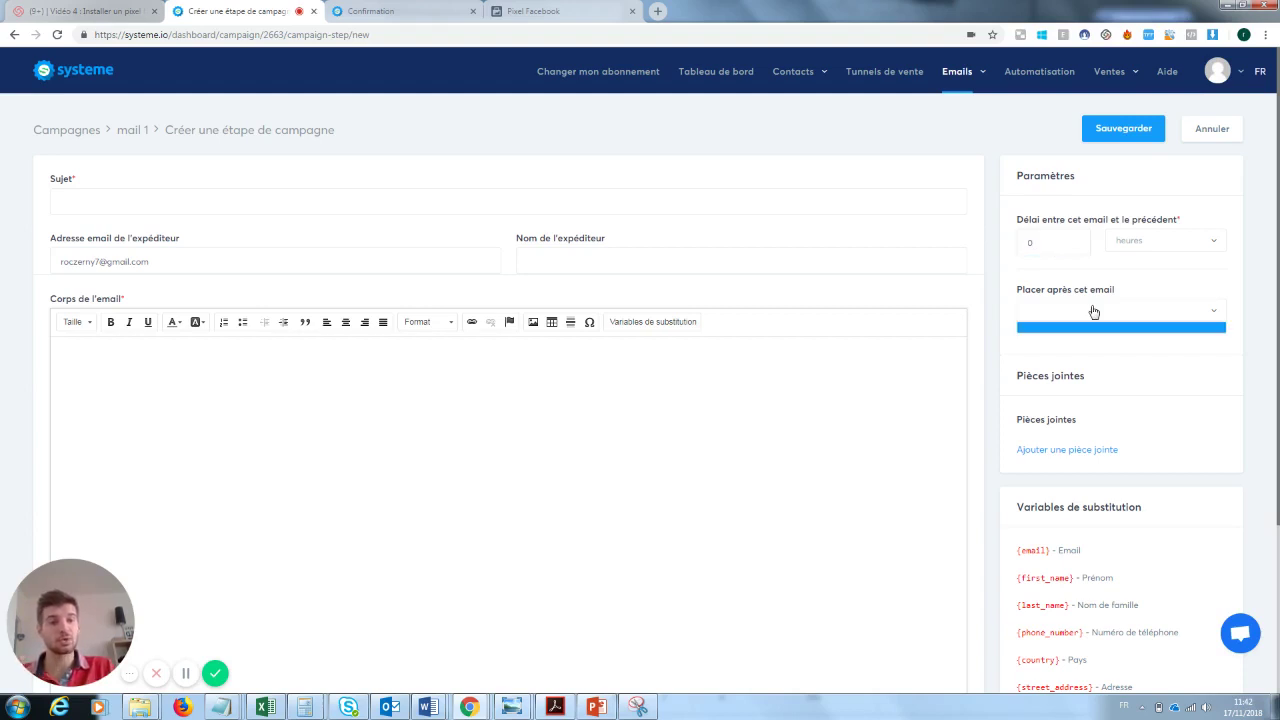
left_click(1092, 309)
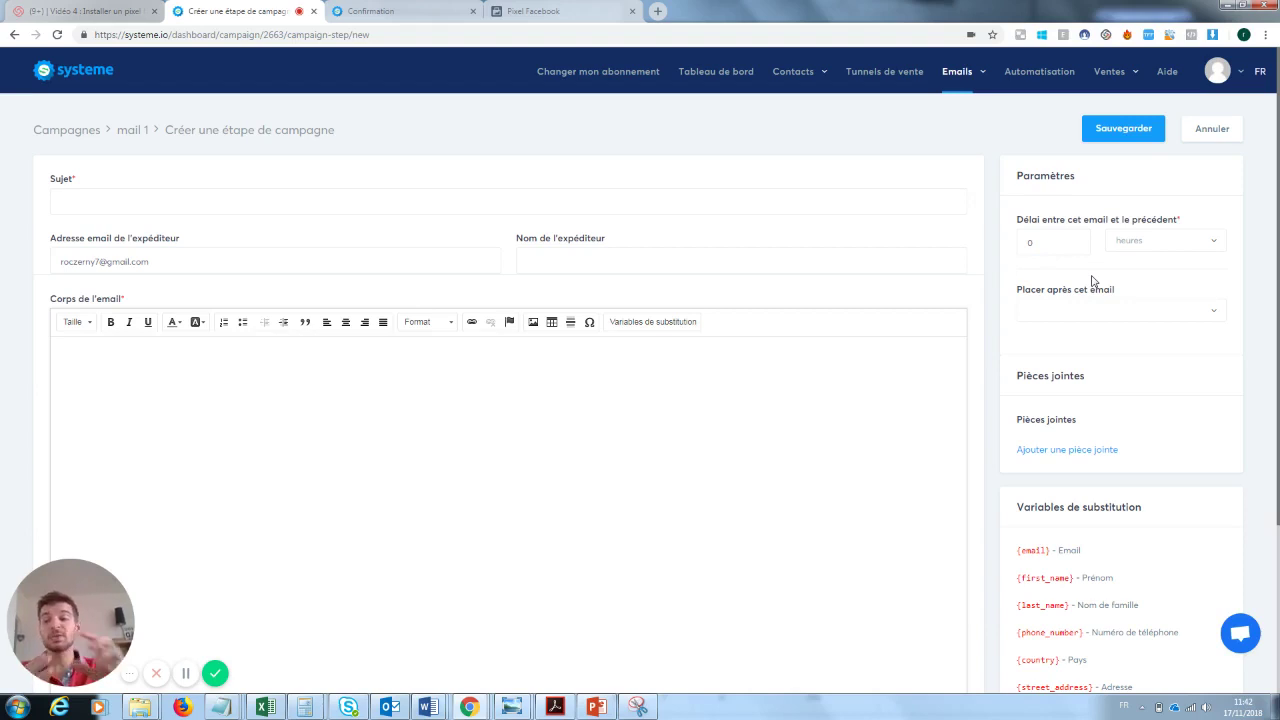
left_click(1140, 318)
left_click(1158, 372)
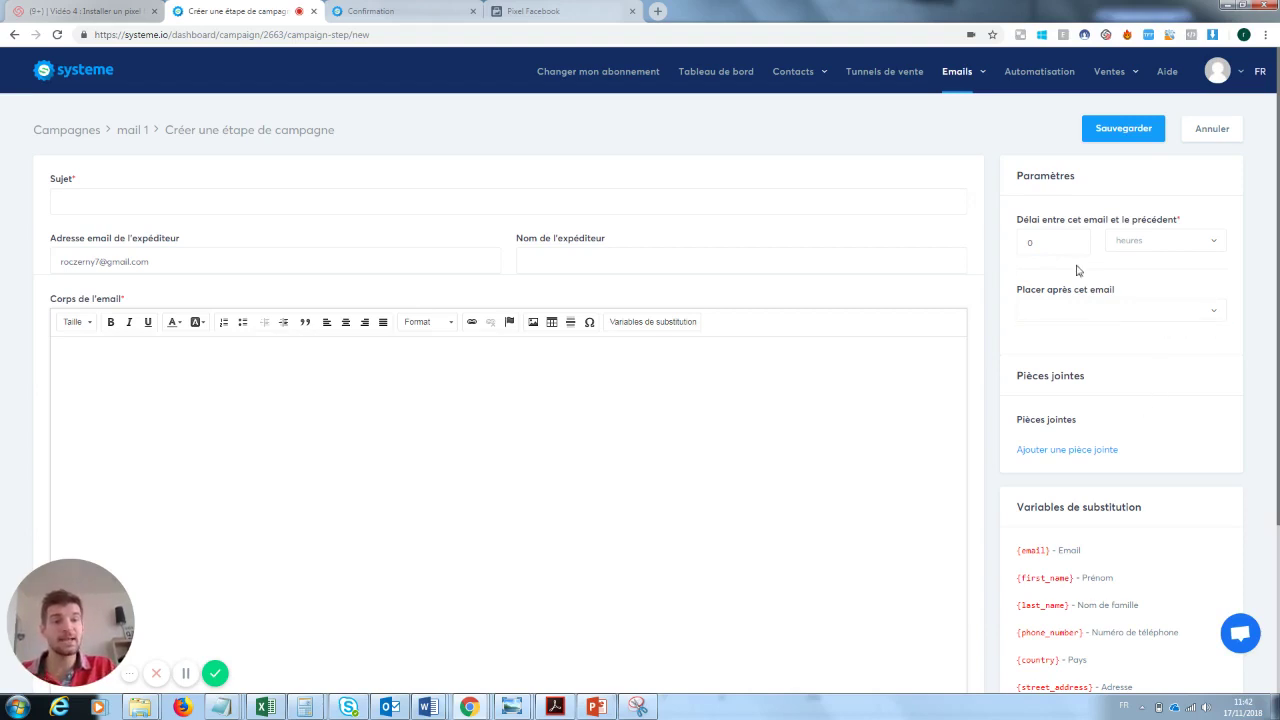
Step: Set the delay between this campaign email and the previous one to 3 jours
left_click(1047, 246)
key("BackSpace")
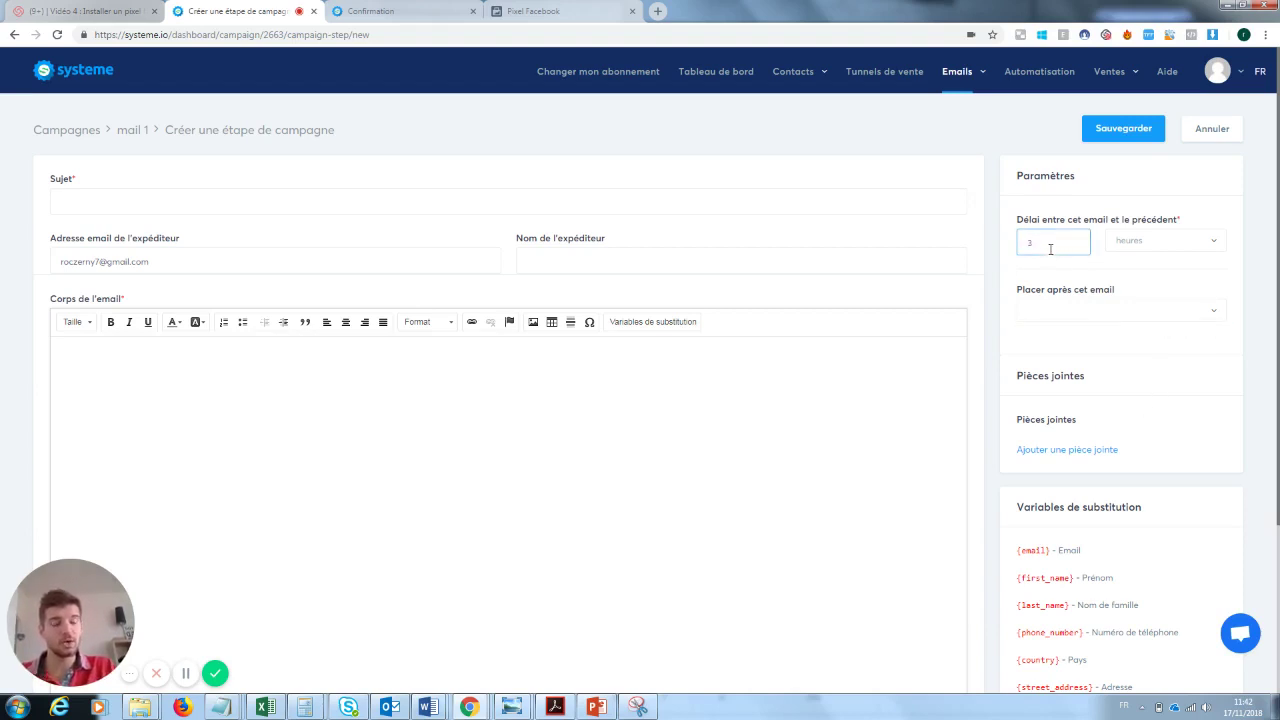
type("3")
left_click(1183, 246)
left_click(1145, 287)
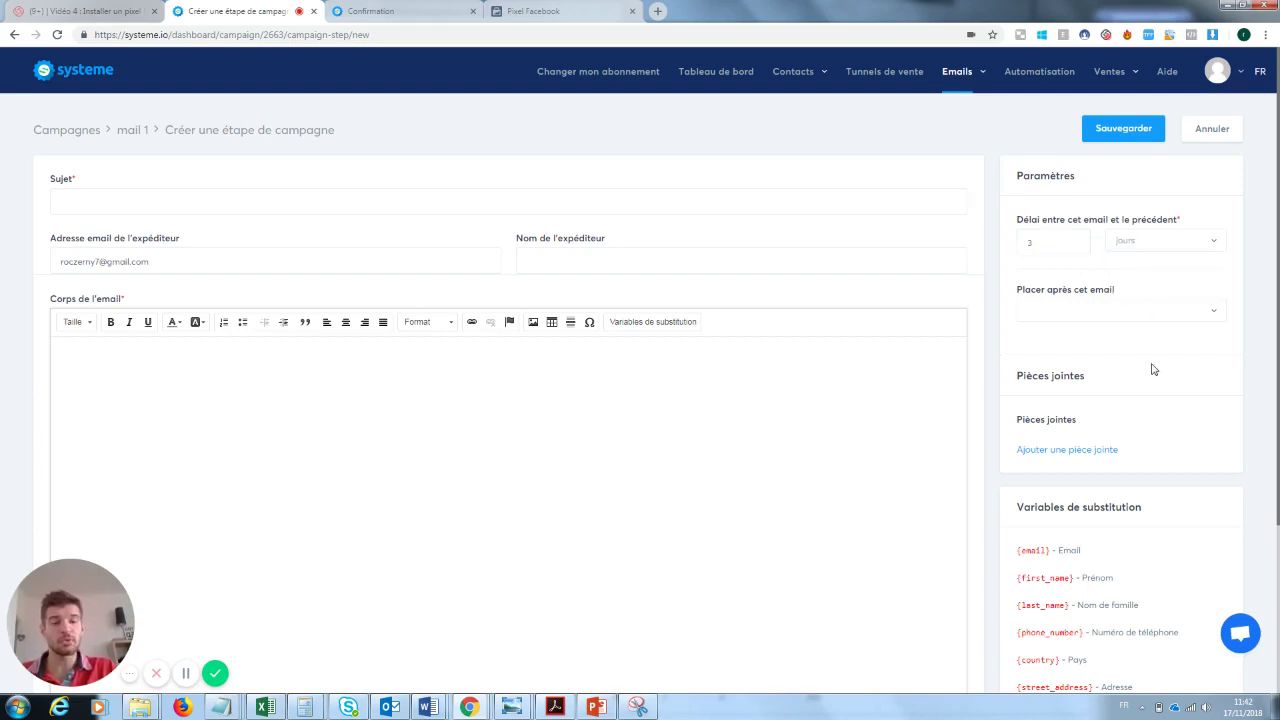